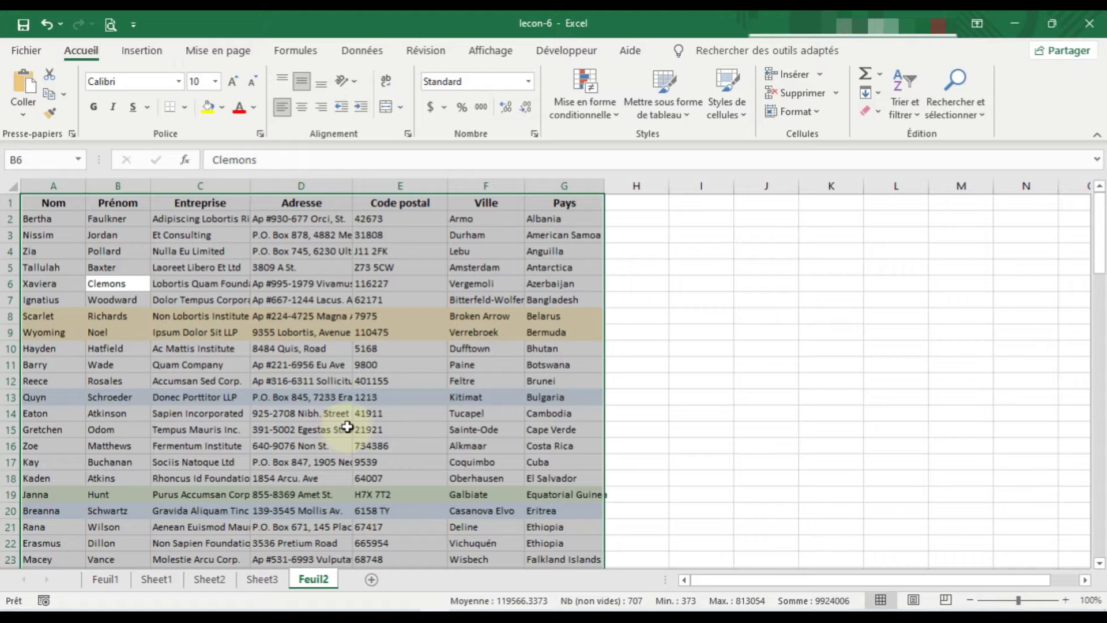
Select the entire contact table on Feuil2 and turn on automatic filtering for its header row
{"action": "left_click", "coordinate": [708, 400]}
{"action": "left_click", "coordinate": [304, 349]}
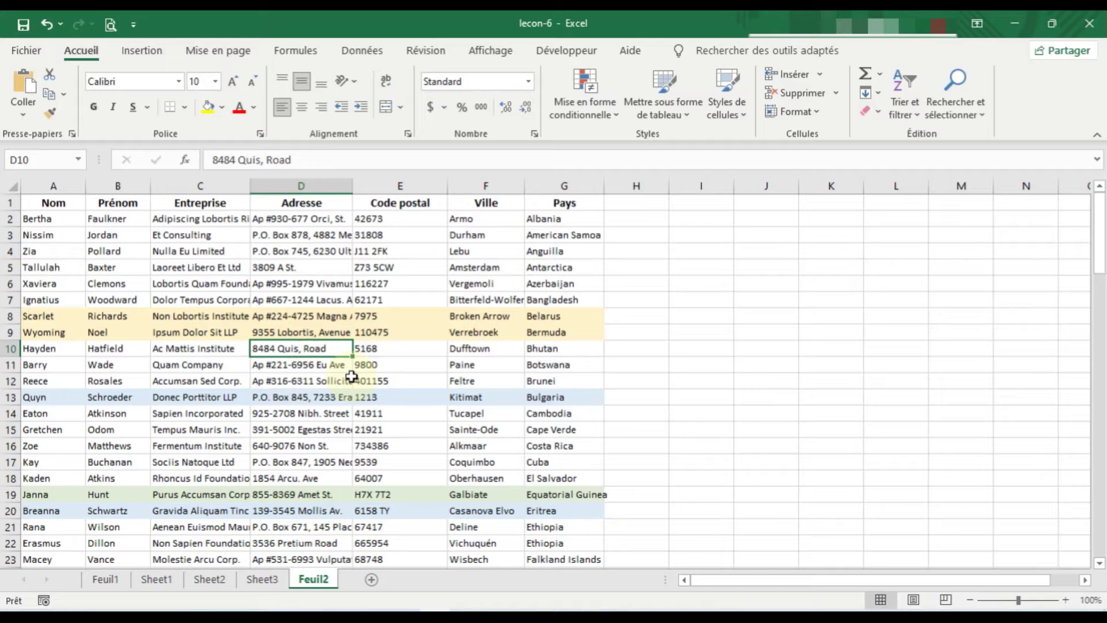
{"action": "key", "text": "ctrl+a"}
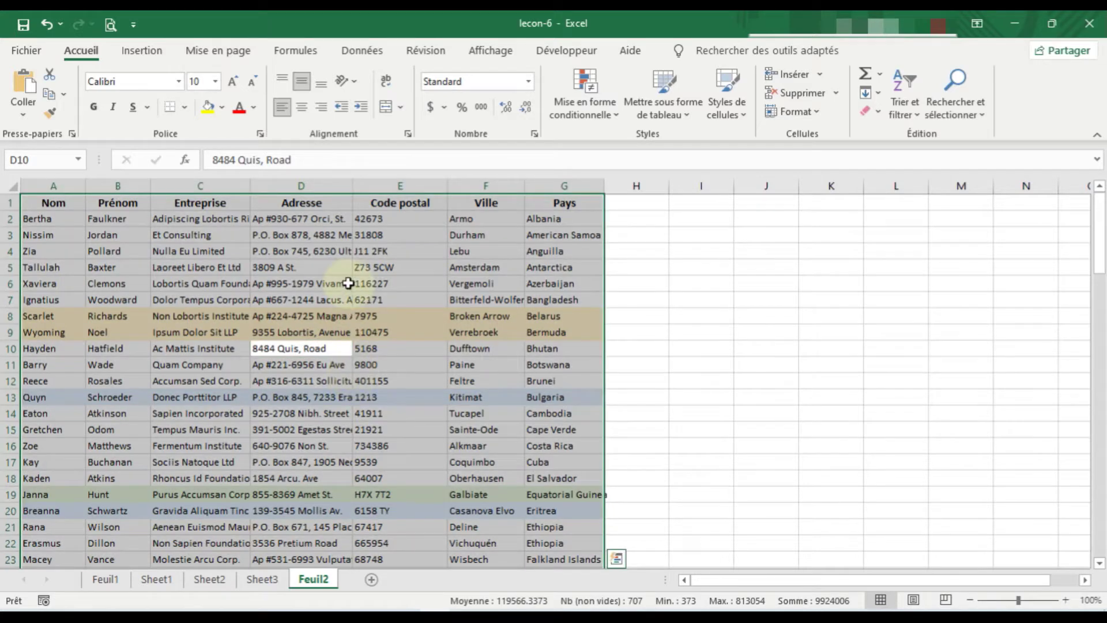
{"action": "left_click", "coordinate": [364, 50]}
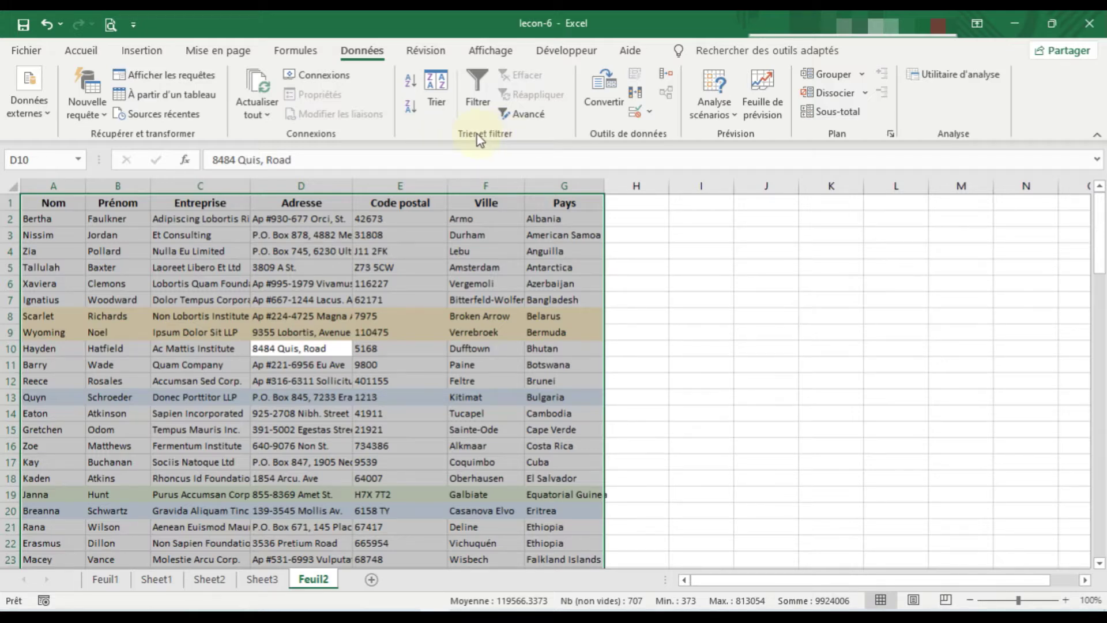
{"action": "left_click", "coordinate": [477, 89]}
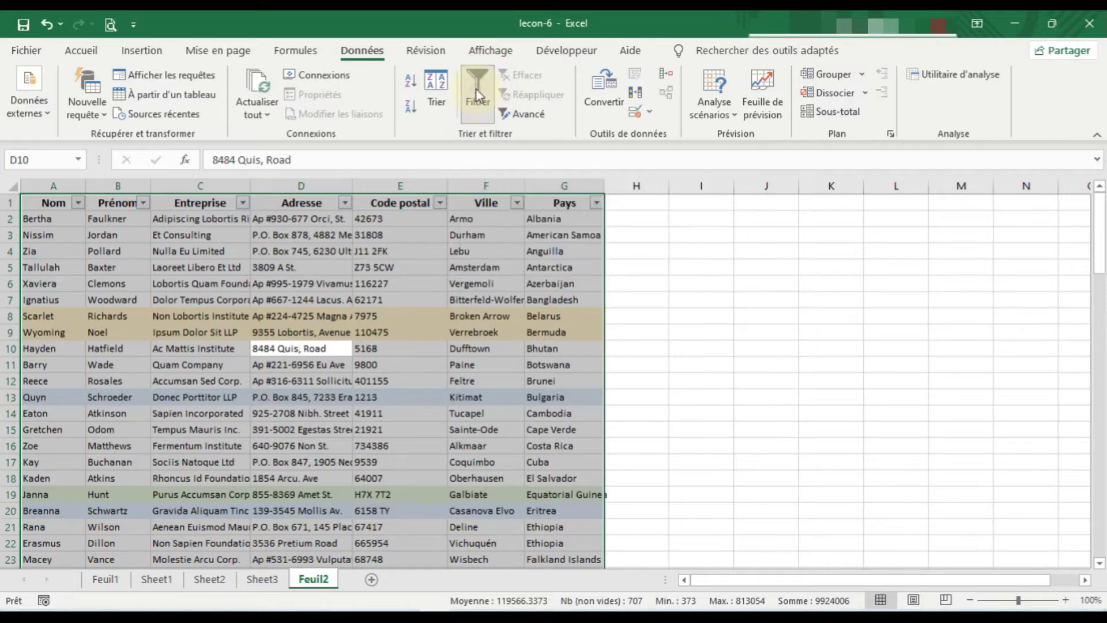
{"action": "left_click", "coordinate": [695, 301]}
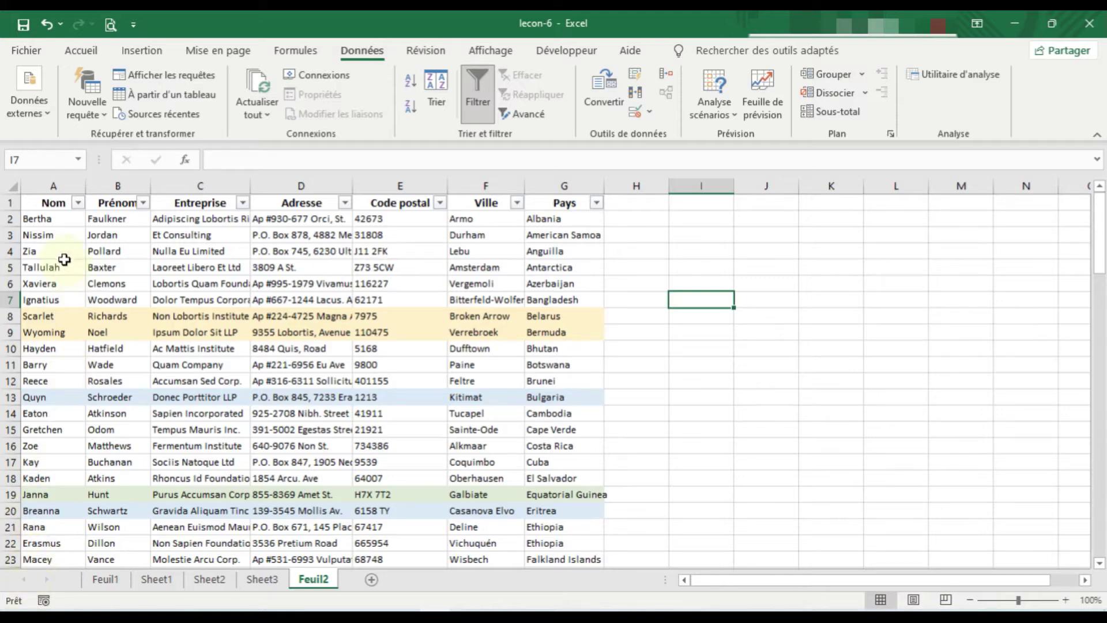
Filter the Nom column to only the name found in cell A2, and clear that filter
{"action": "left_click", "coordinate": [44, 222]}
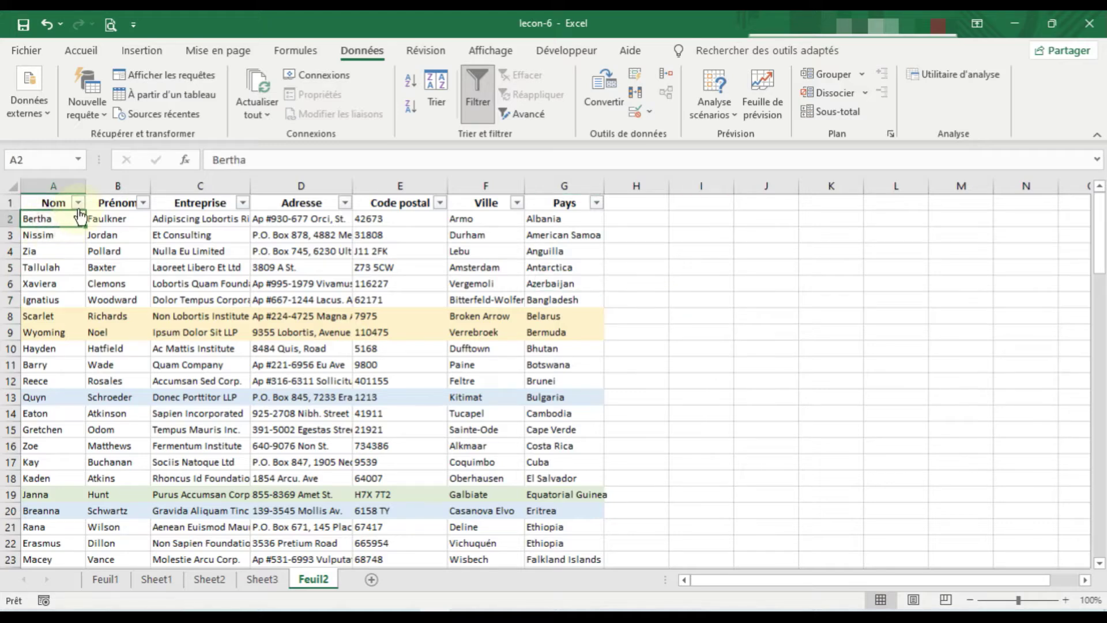
{"action": "left_click", "coordinate": [77, 203]}
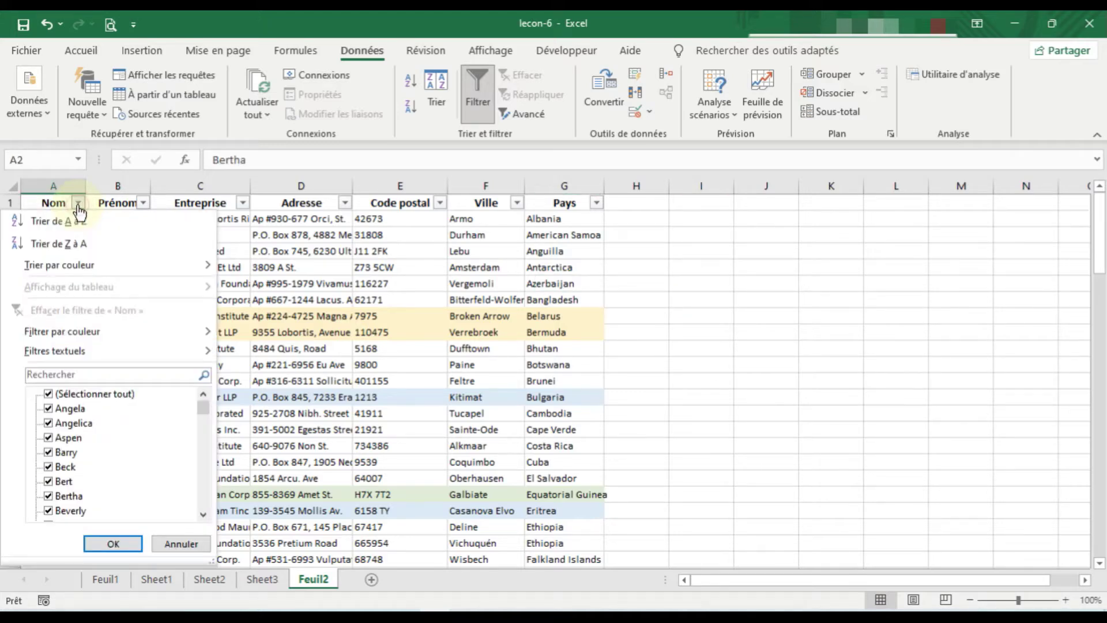
{"action": "scroll", "coordinate": [97, 462], "scroll_direction": "down", "scroll_amount": 5}
{"action": "scroll", "coordinate": [100, 469], "scroll_direction": "up", "scroll_amount": 5}
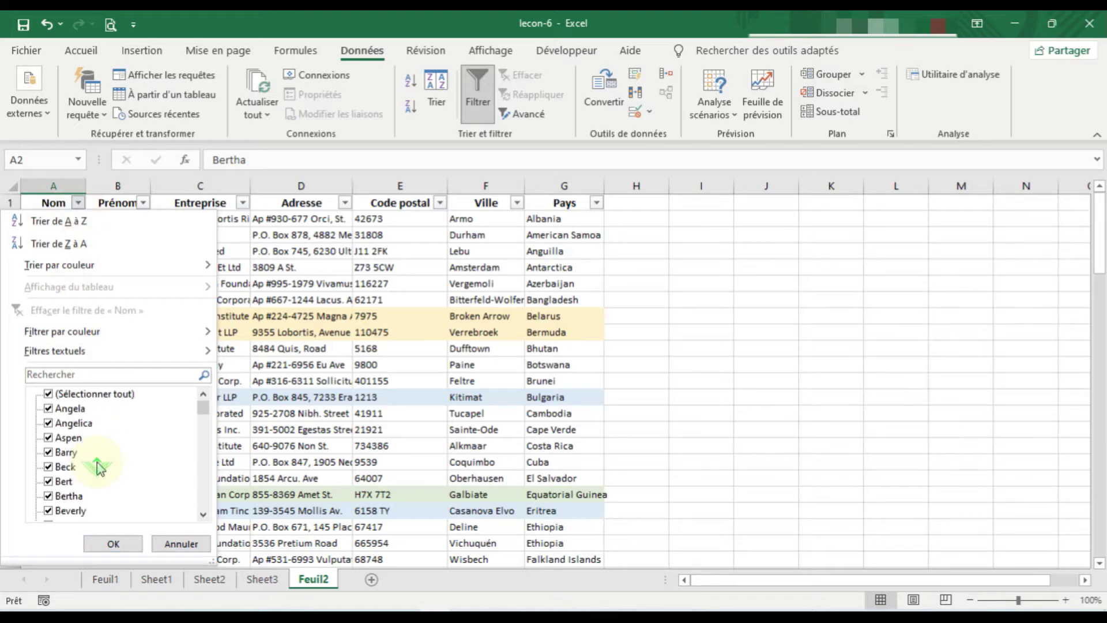
{"action": "left_click", "coordinate": [49, 395]}
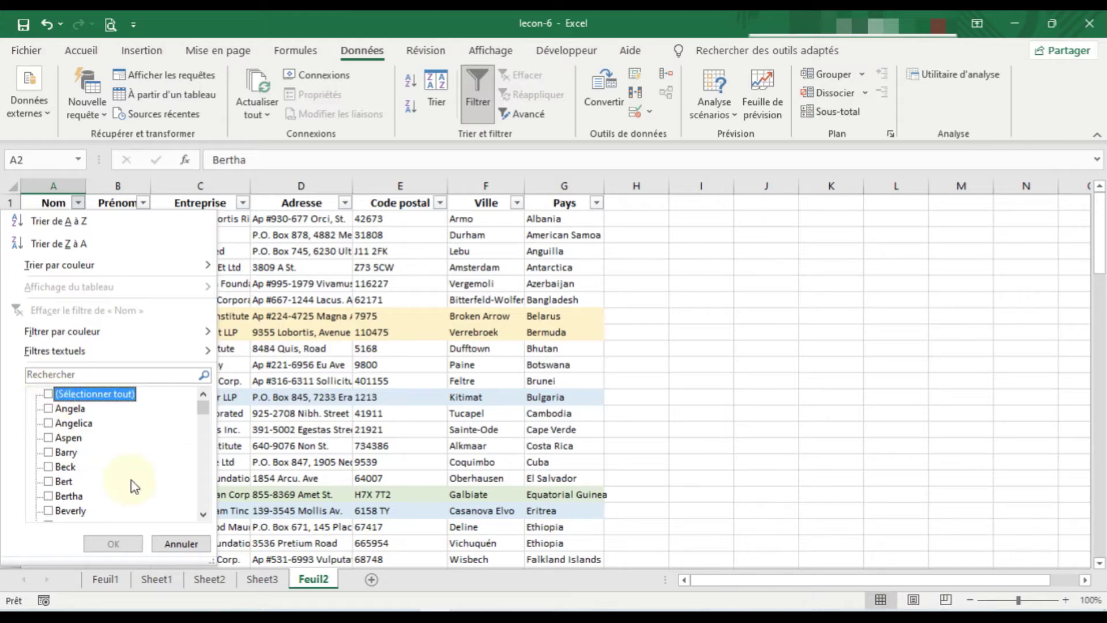
{"action": "left_click", "coordinate": [49, 496]}
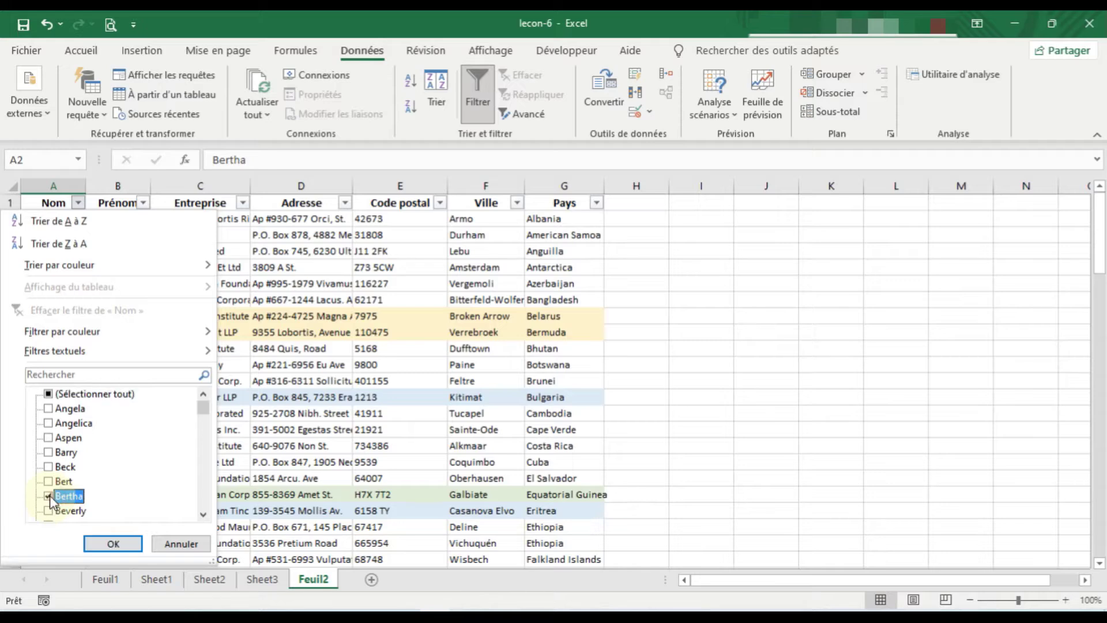
{"action": "left_click", "coordinate": [121, 545]}
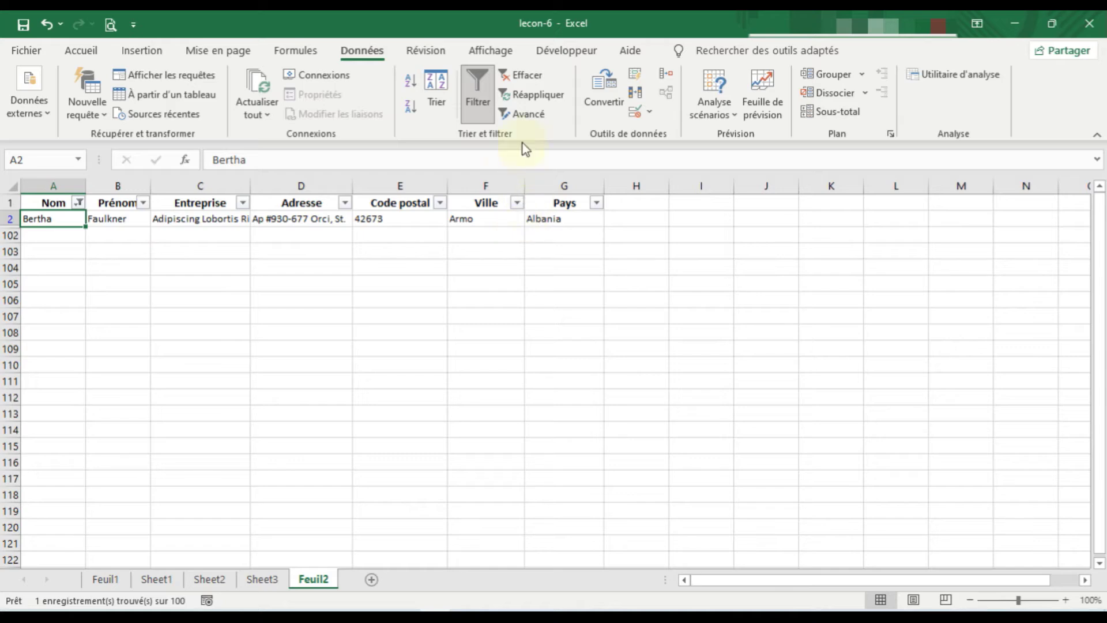
{"action": "left_click", "coordinate": [527, 78]}
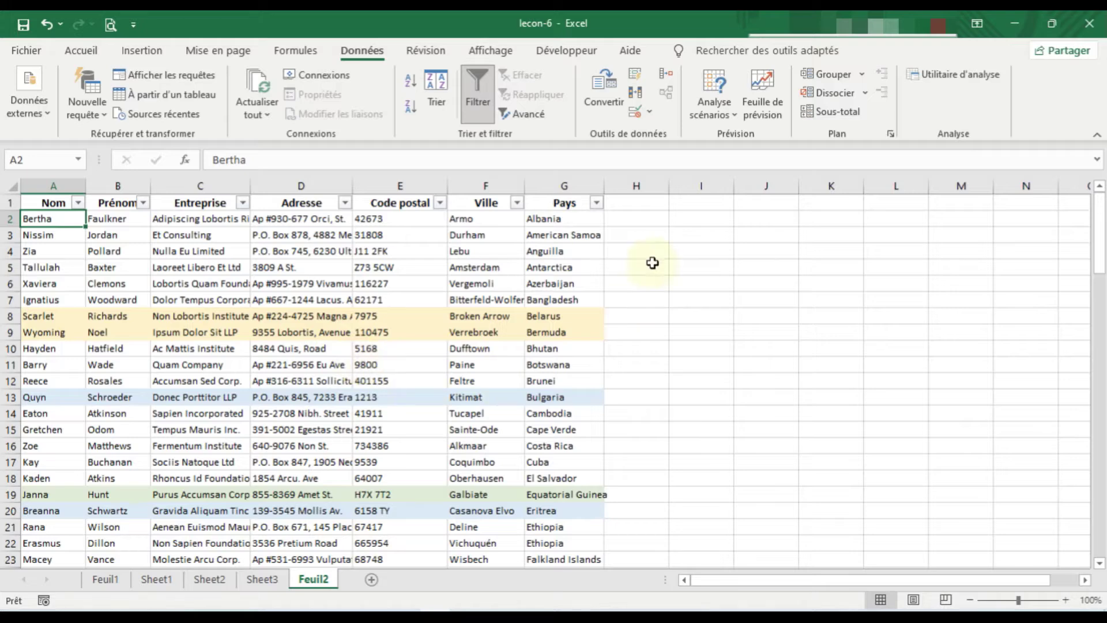
Filter the Pays column to only France and Gabon, and clear that filter
{"action": "left_click", "coordinate": [598, 206]}
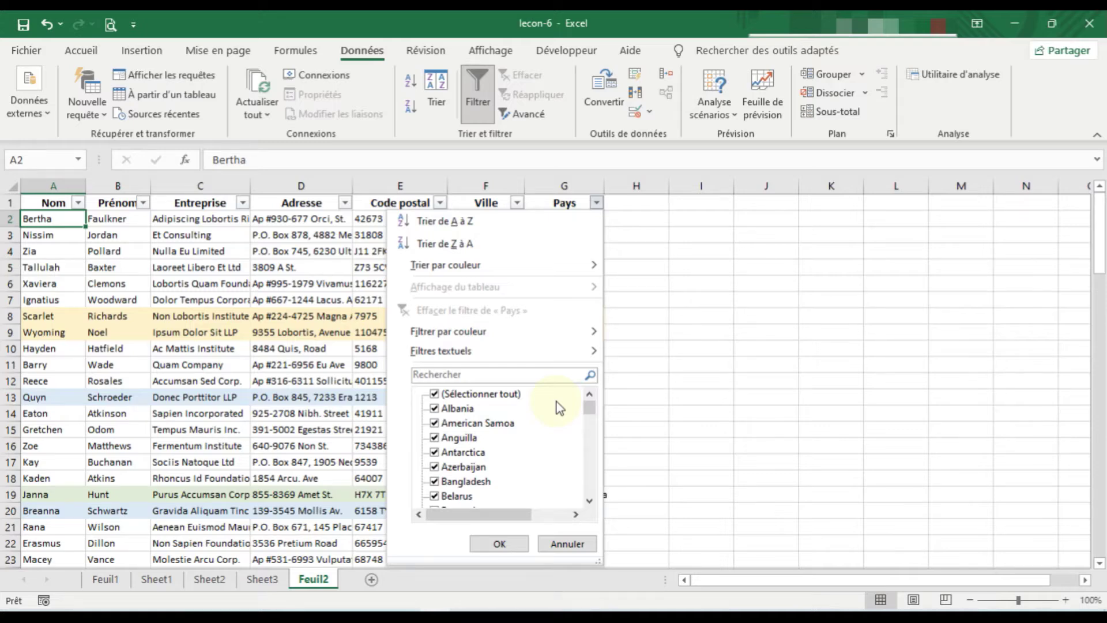
{"action": "left_click", "coordinate": [435, 395]}
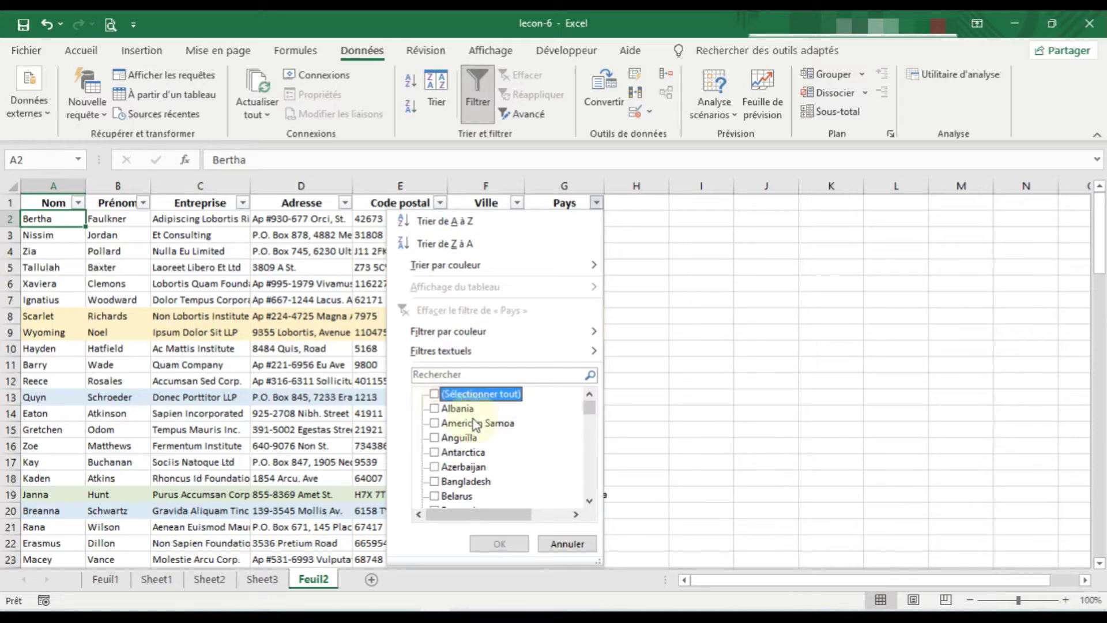
{"action": "scroll", "coordinate": [529, 447], "scroll_direction": "down", "scroll_amount": 3}
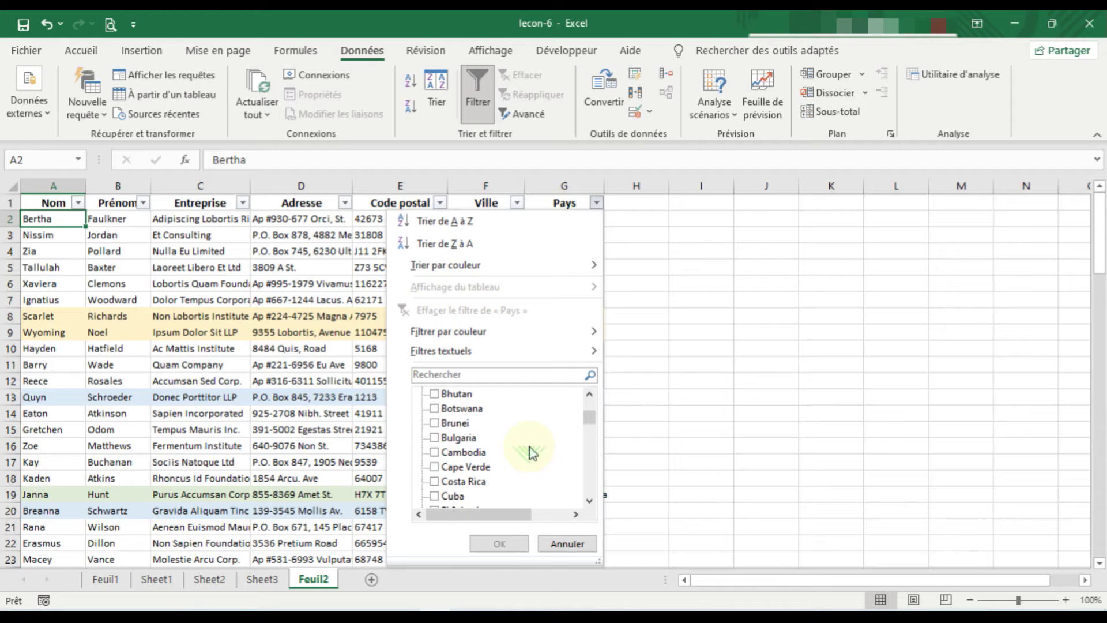
{"action": "scroll", "coordinate": [529, 447], "scroll_direction": "down", "scroll_amount": 3}
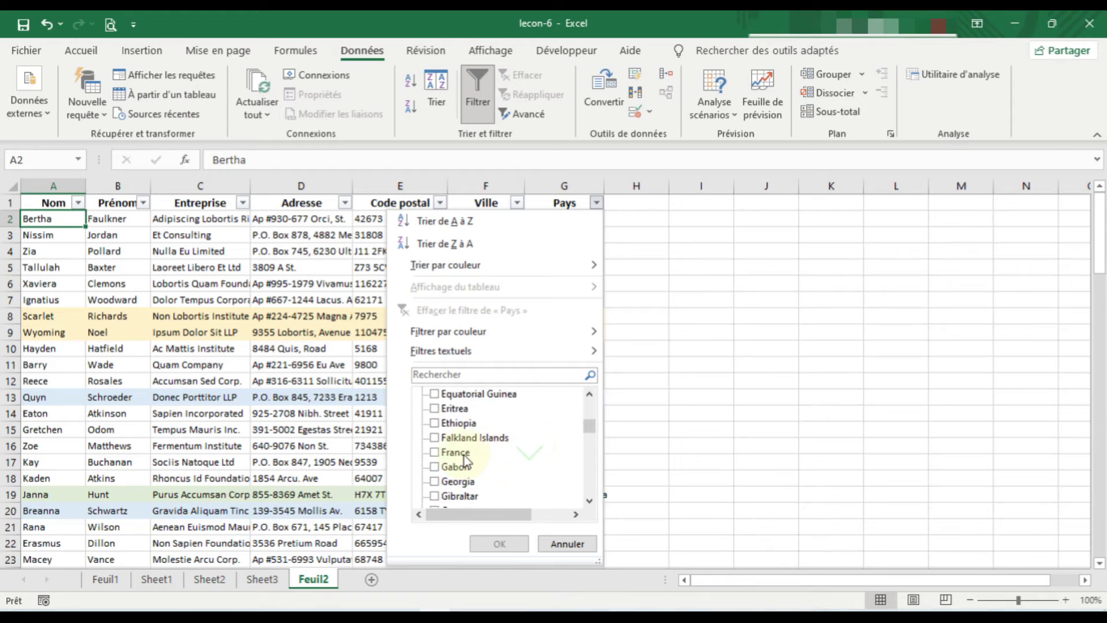
{"action": "left_click", "coordinate": [440, 455]}
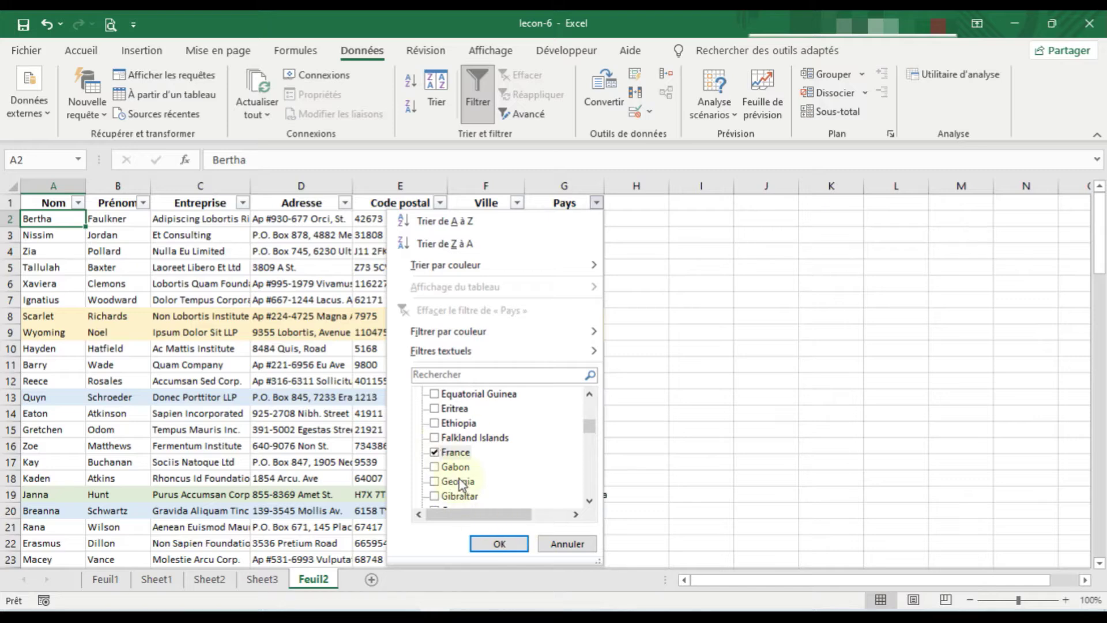
{"action": "left_click", "coordinate": [435, 467]}
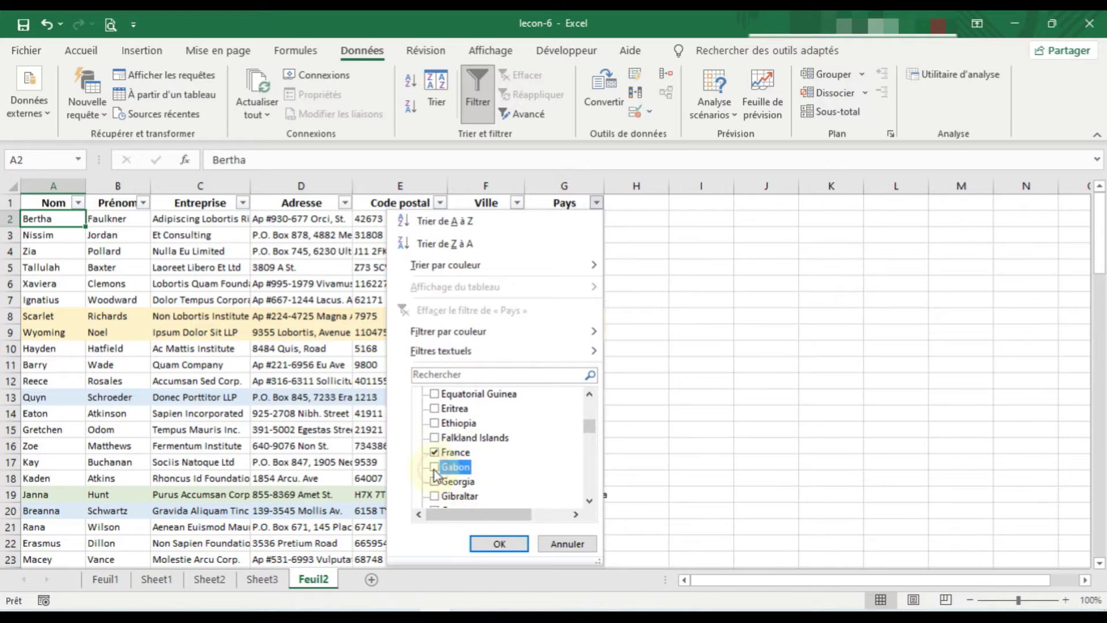
{"action": "left_click", "coordinate": [501, 544]}
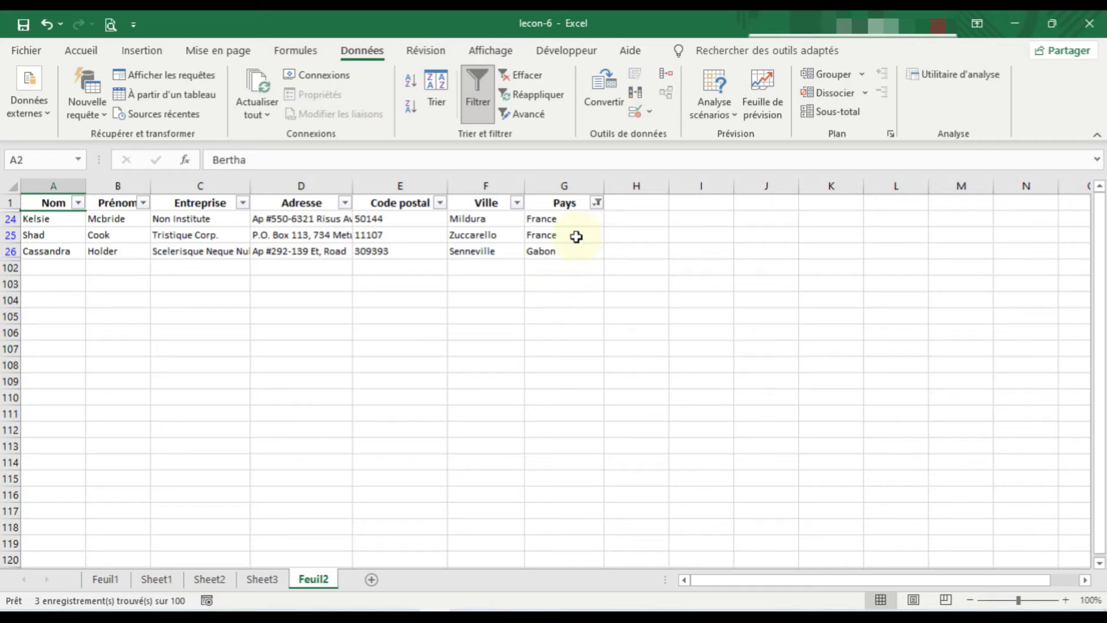
{"action": "left_click", "coordinate": [529, 75]}
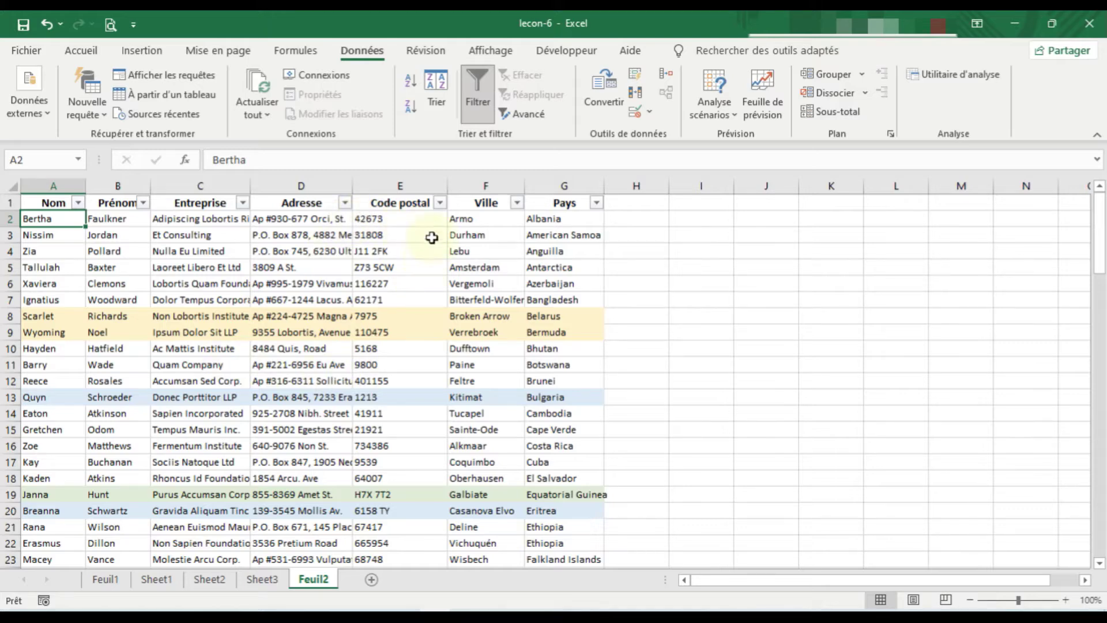
Set up a numeric filter on the Code postal column for values greater than 60000
{"action": "left_click", "coordinate": [440, 203]}
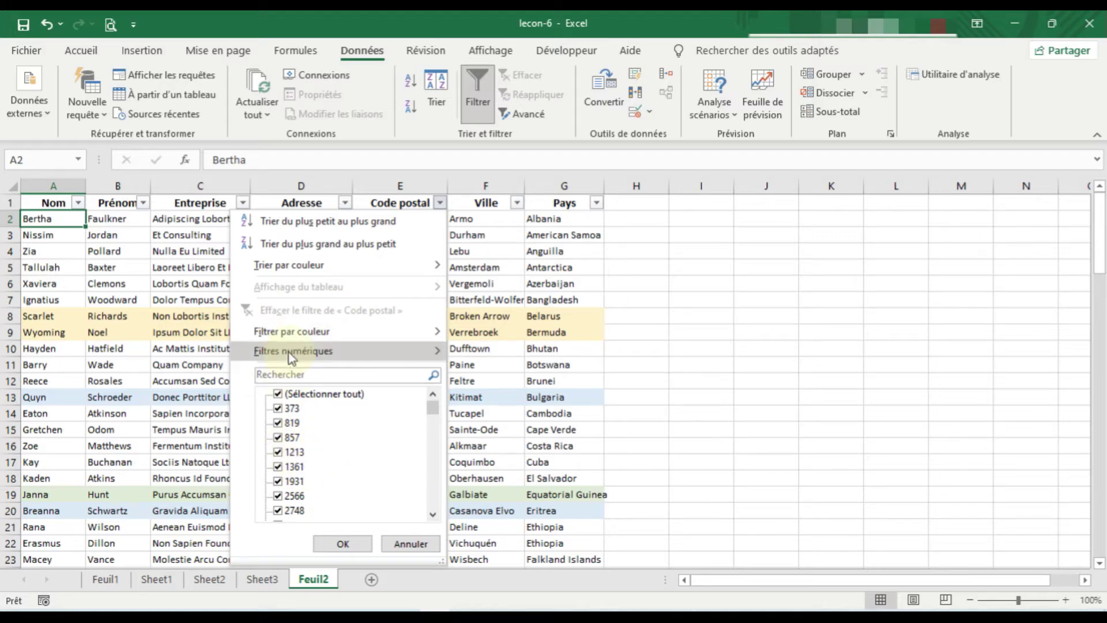
{"action": "mouse_move", "coordinate": [283, 354]}
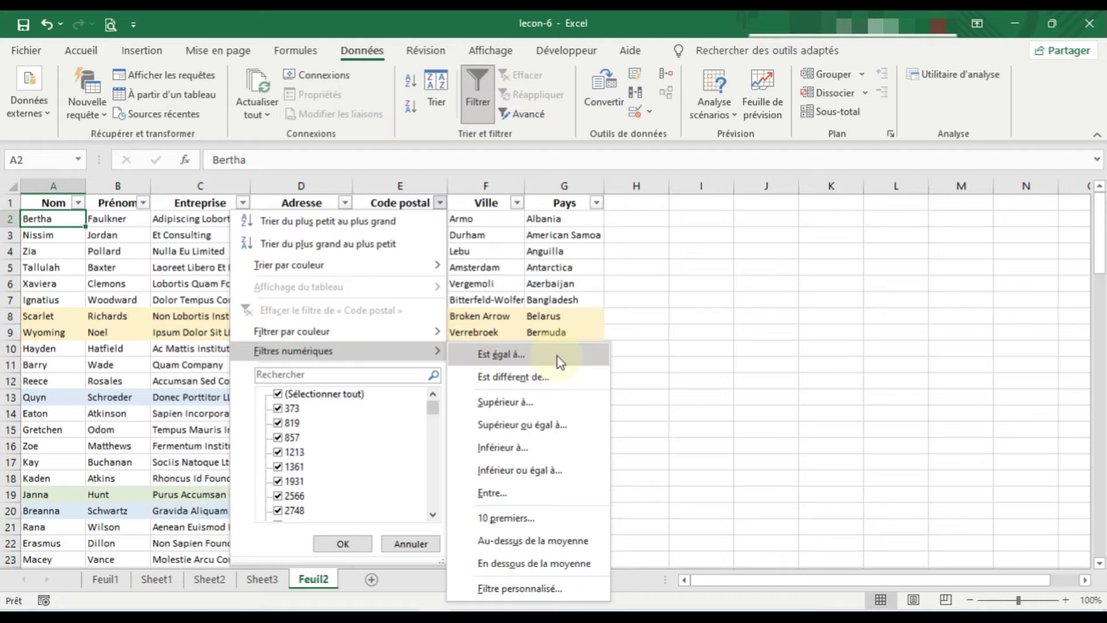
{"action": "left_click", "coordinate": [537, 406]}
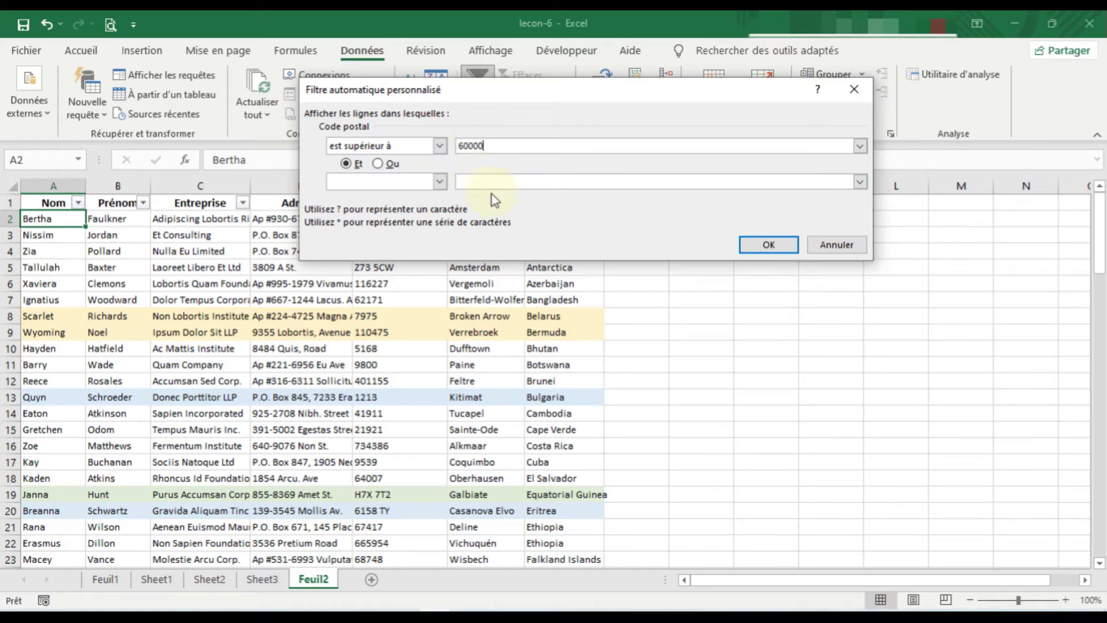
{"action": "left_click", "coordinate": [474, 181]}
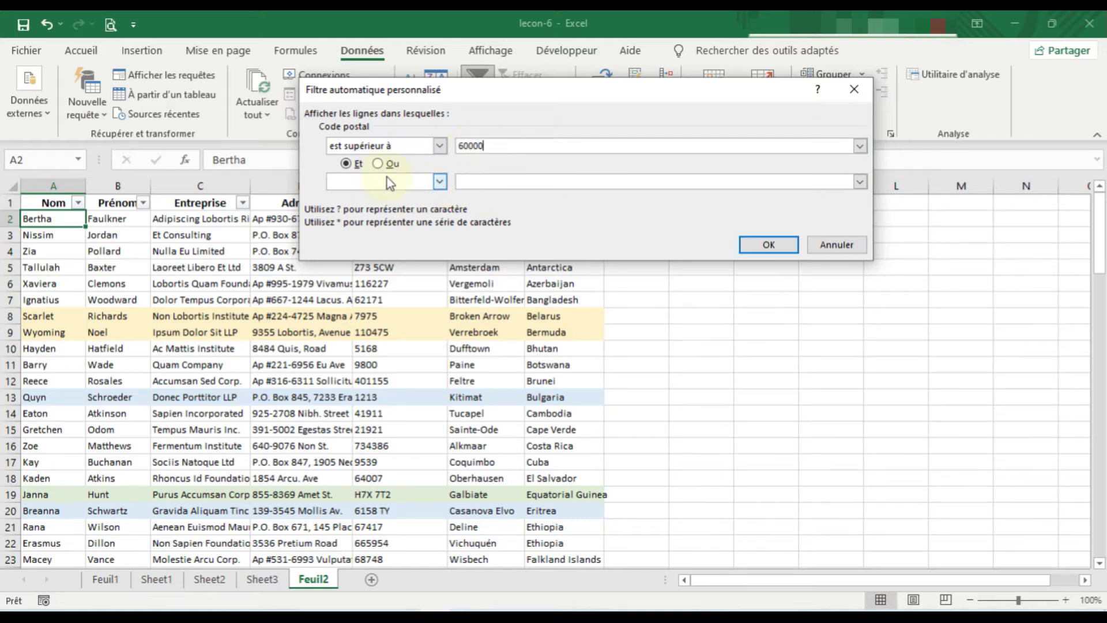
Add an Or condition, "est supérieur à" 60000, to the Code postal filter and apply it
{"action": "left_click", "coordinate": [378, 164]}
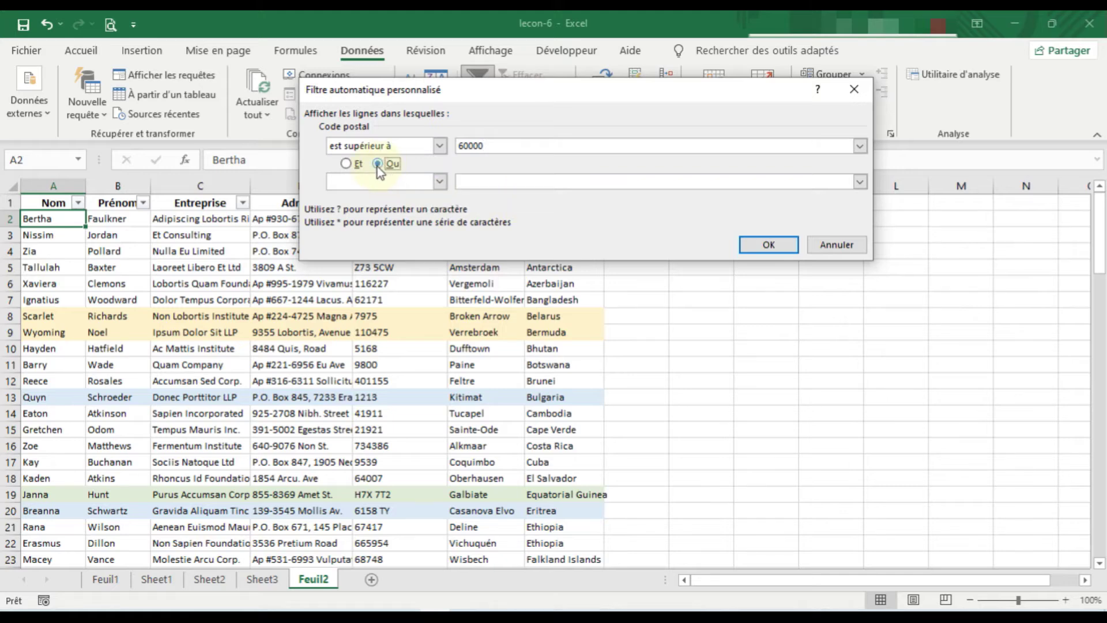
{"action": "left_click", "coordinate": [440, 185]}
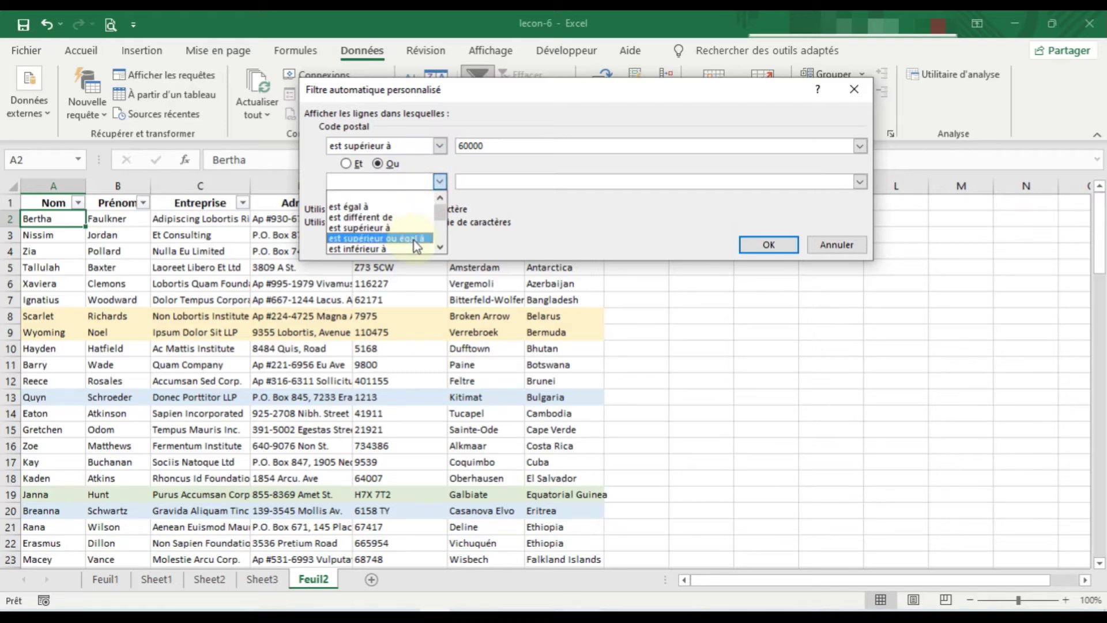
{"action": "scroll", "coordinate": [408, 241], "scroll_direction": "down", "scroll_amount": 1}
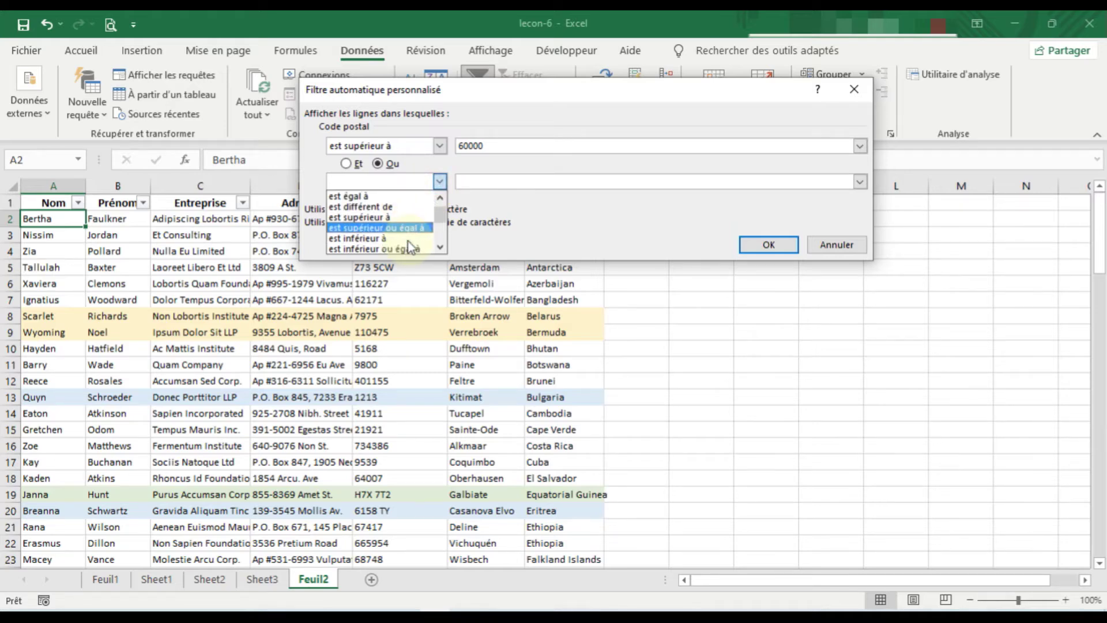
{"action": "scroll", "coordinate": [411, 247], "scroll_direction": "up", "scroll_amount": 1}
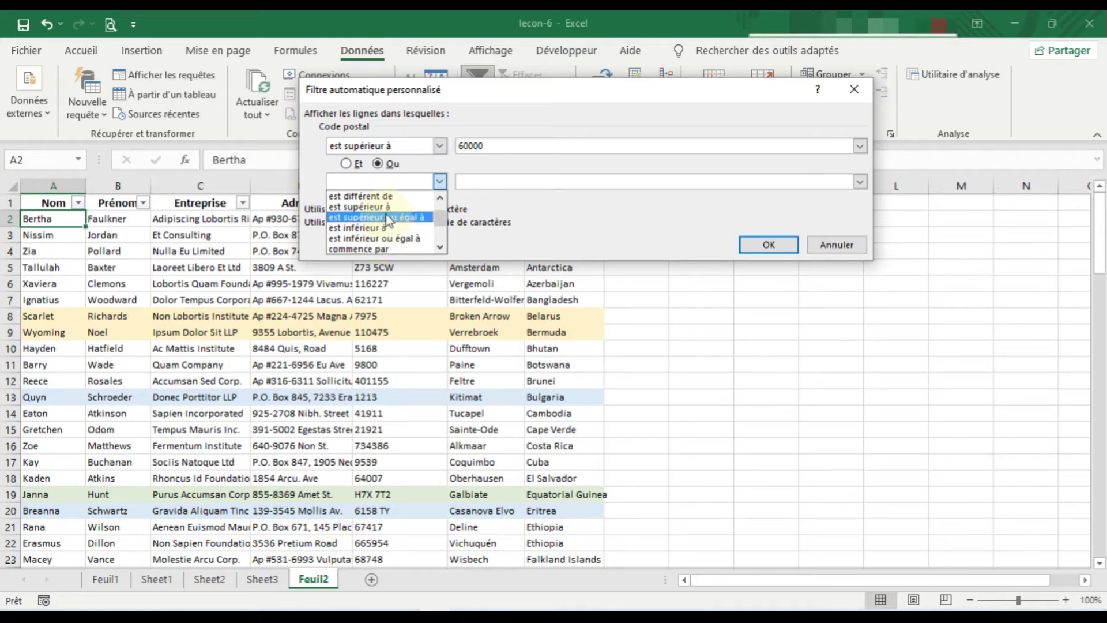
{"action": "left_click", "coordinate": [382, 207]}
{"action": "left_click", "coordinate": [479, 181]}
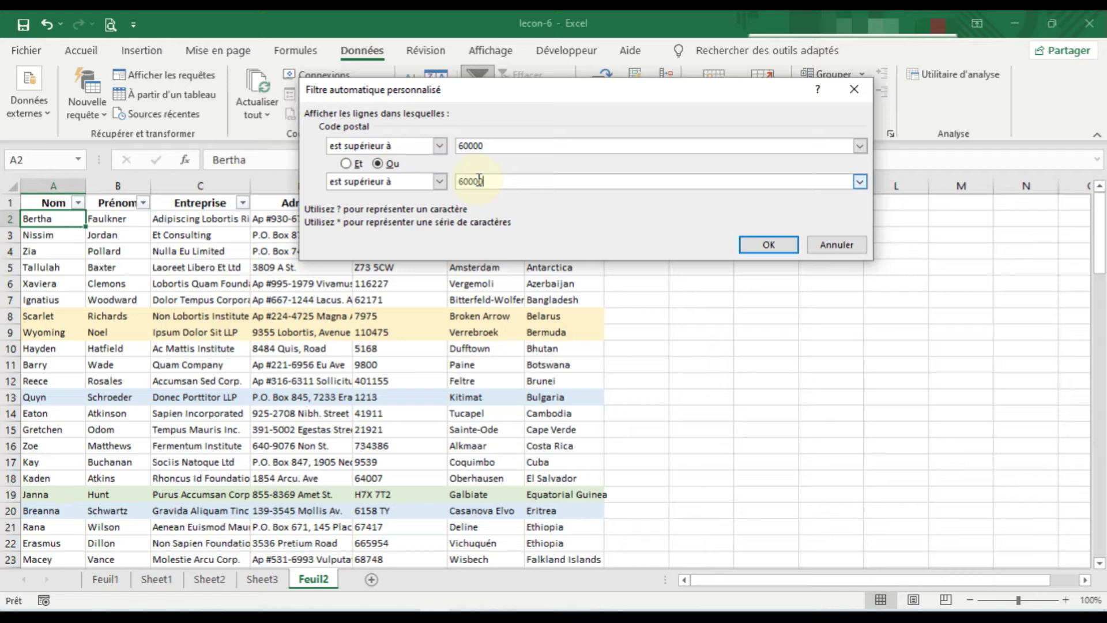
{"action": "left_click", "coordinate": [770, 244]}
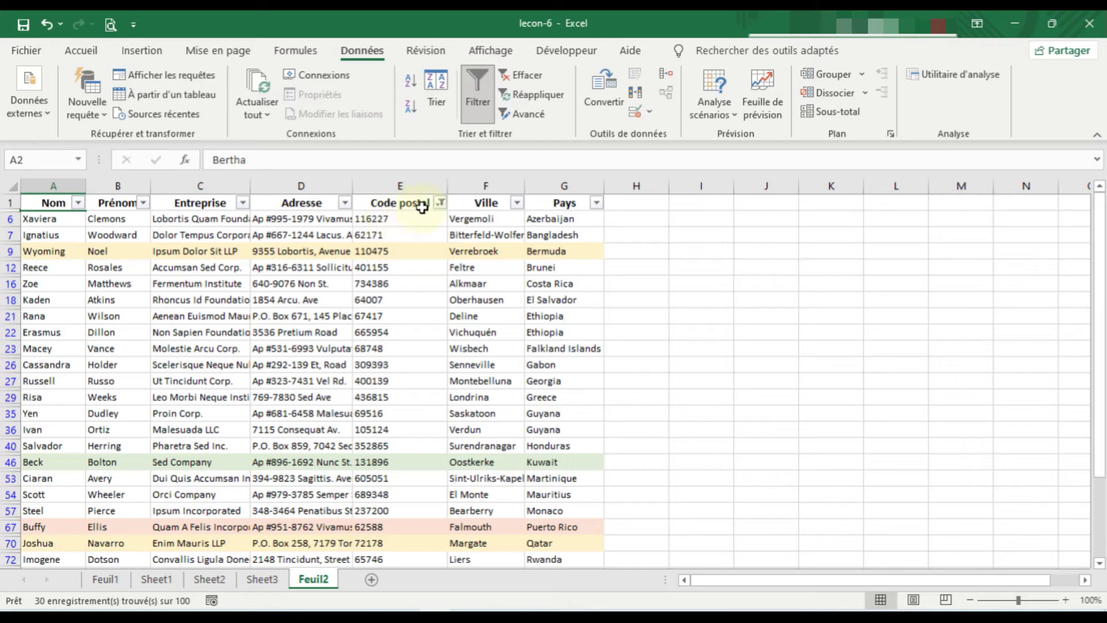
Look through the rows filtered by Code postal and clear the filter
{"action": "scroll", "coordinate": [382, 443], "scroll_direction": "down", "scroll_amount": 1}
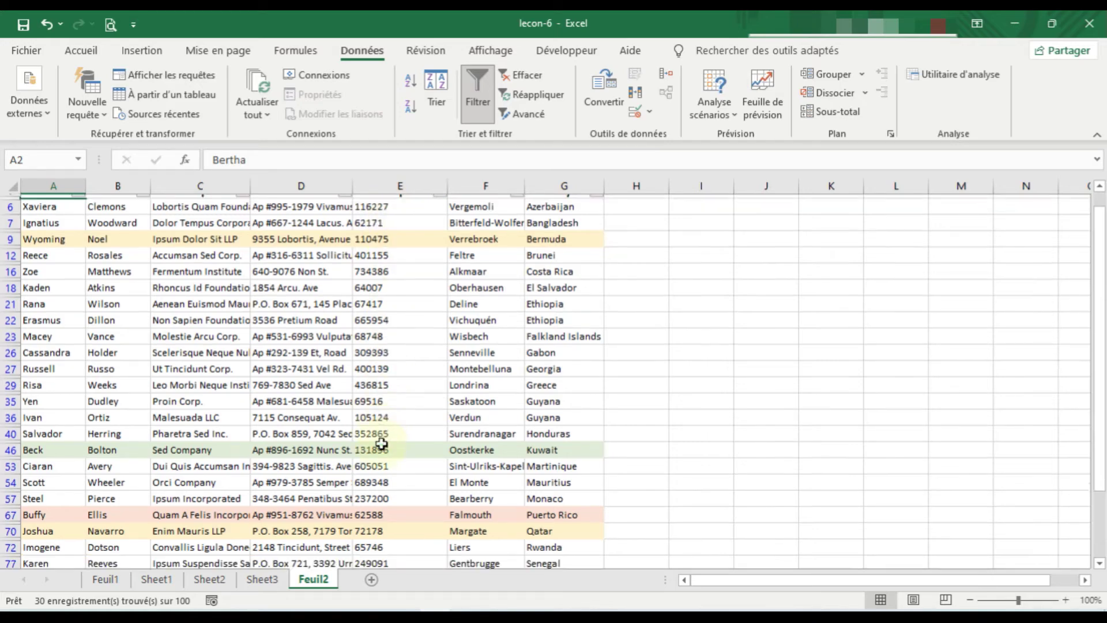
{"action": "scroll", "coordinate": [381, 443], "scroll_direction": "down", "scroll_amount": 5}
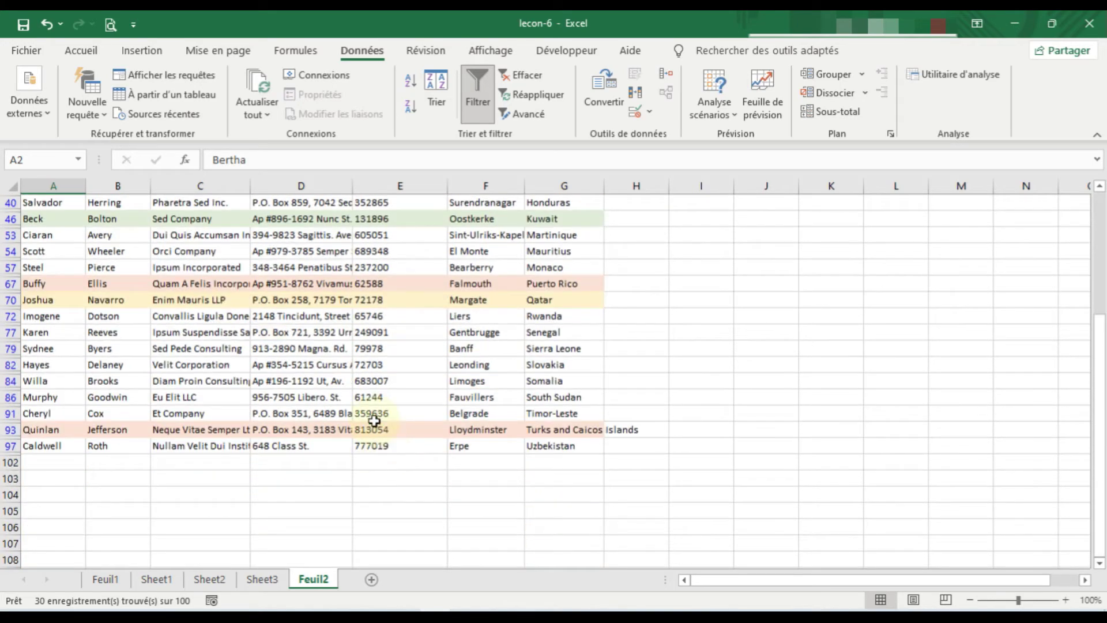
{"action": "scroll", "coordinate": [374, 421], "scroll_direction": "up", "scroll_amount": 5}
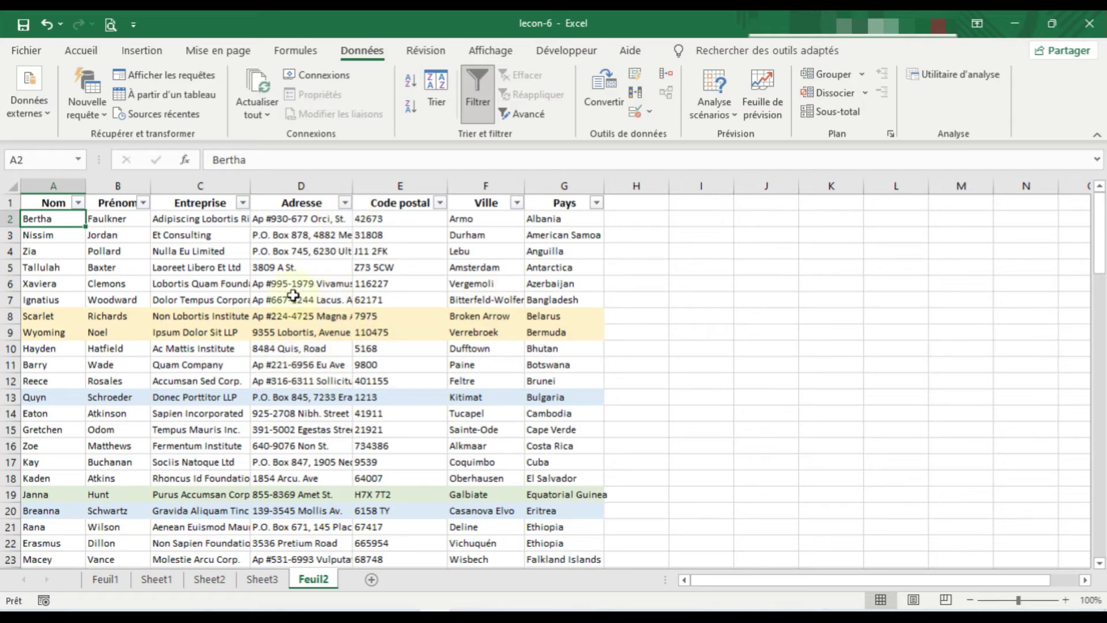
Set up a text filter on the Entreprise column for values that end with LLP ("se termine par")
{"action": "left_click", "coordinate": [243, 203]}
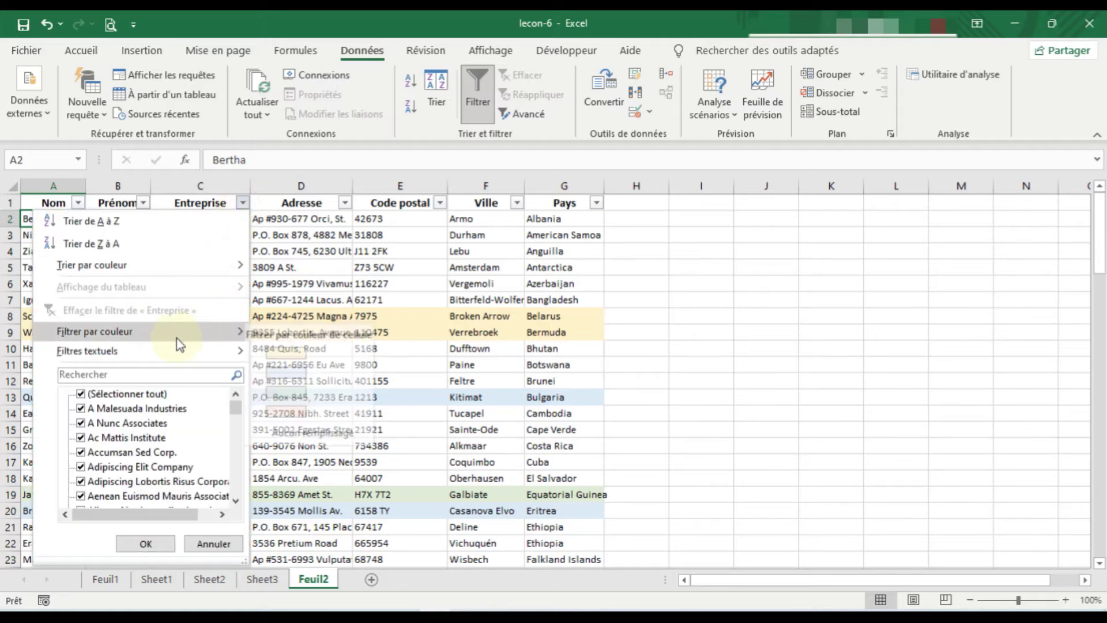
{"action": "mouse_move", "coordinate": [84, 357]}
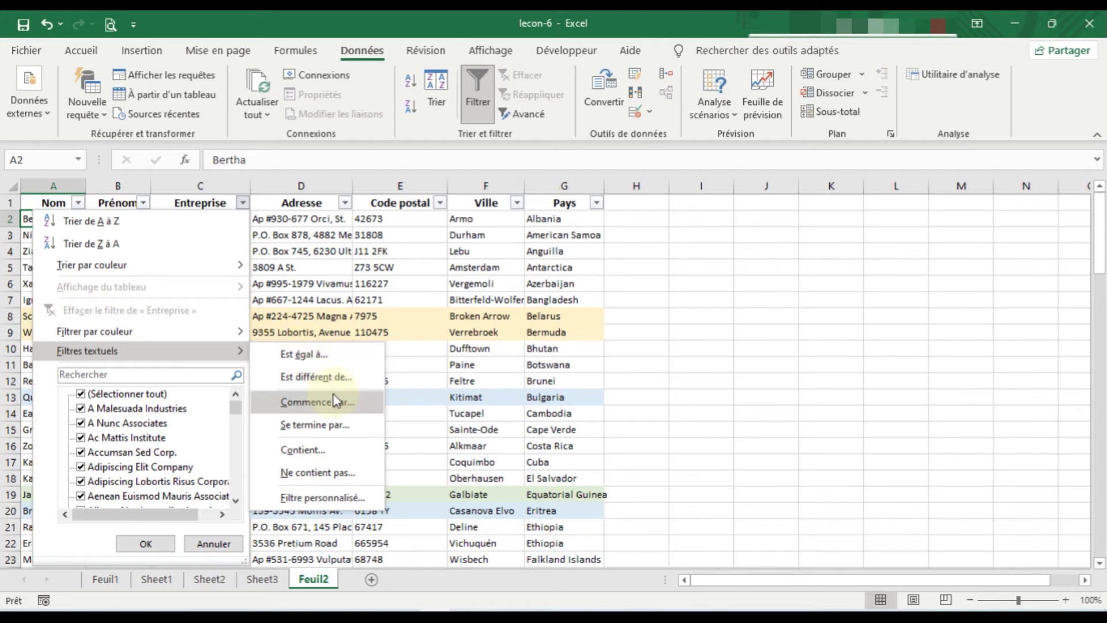
{"action": "left_click", "coordinate": [344, 427]}
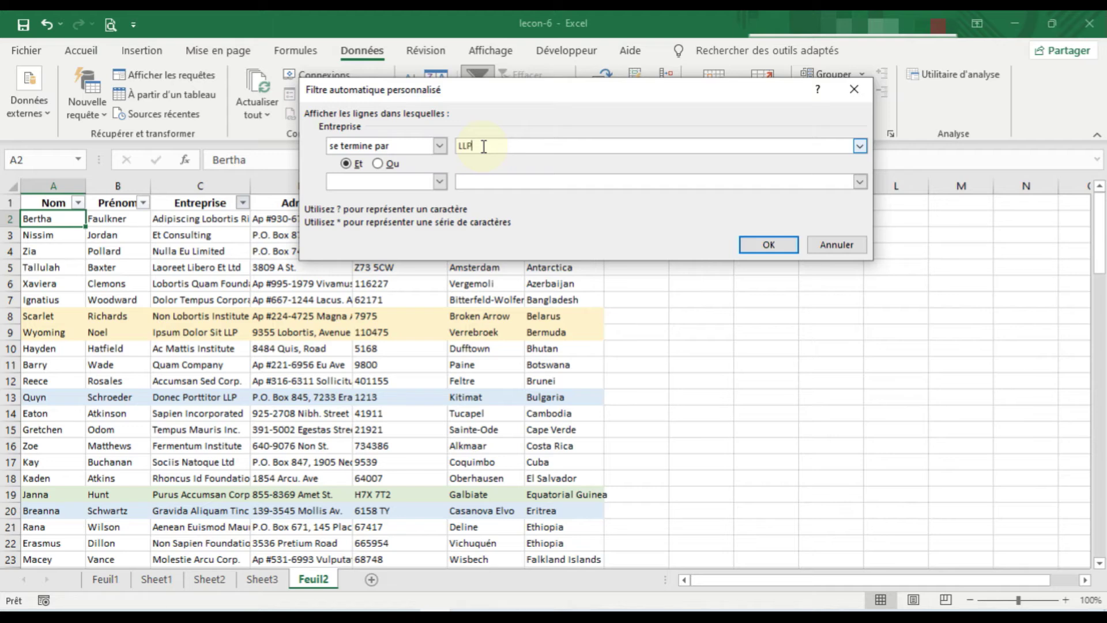
Add an Or condition, "se termine par" Ltd, to the Entreprise filter and apply it
{"action": "left_click", "coordinate": [382, 167]}
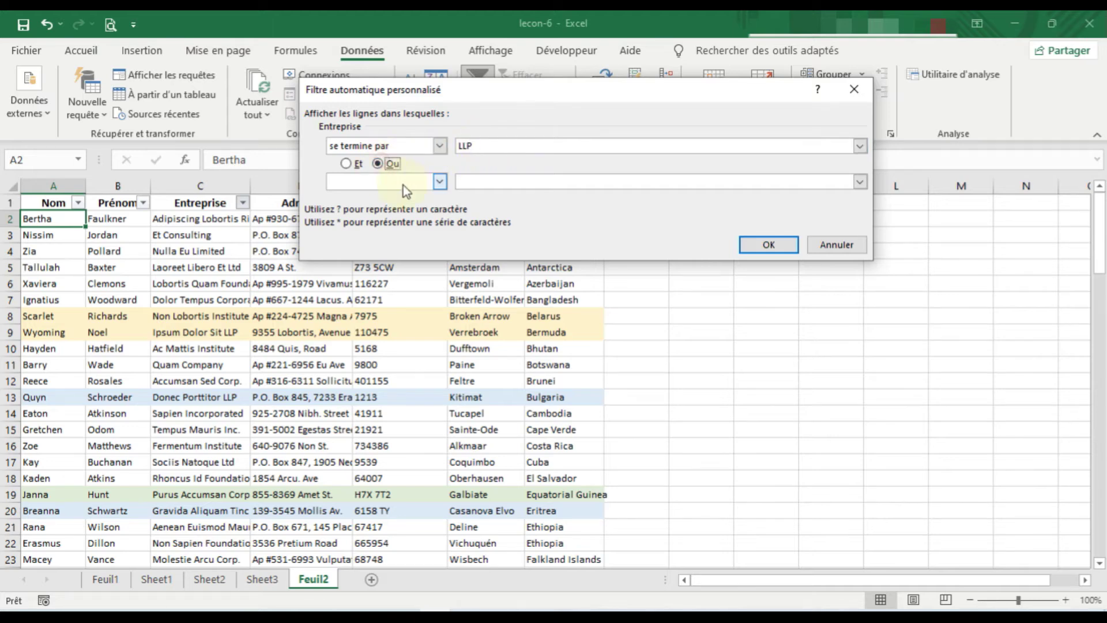
{"action": "left_click", "coordinate": [440, 182]}
{"action": "scroll", "coordinate": [415, 234], "scroll_direction": "down", "scroll_amount": 1}
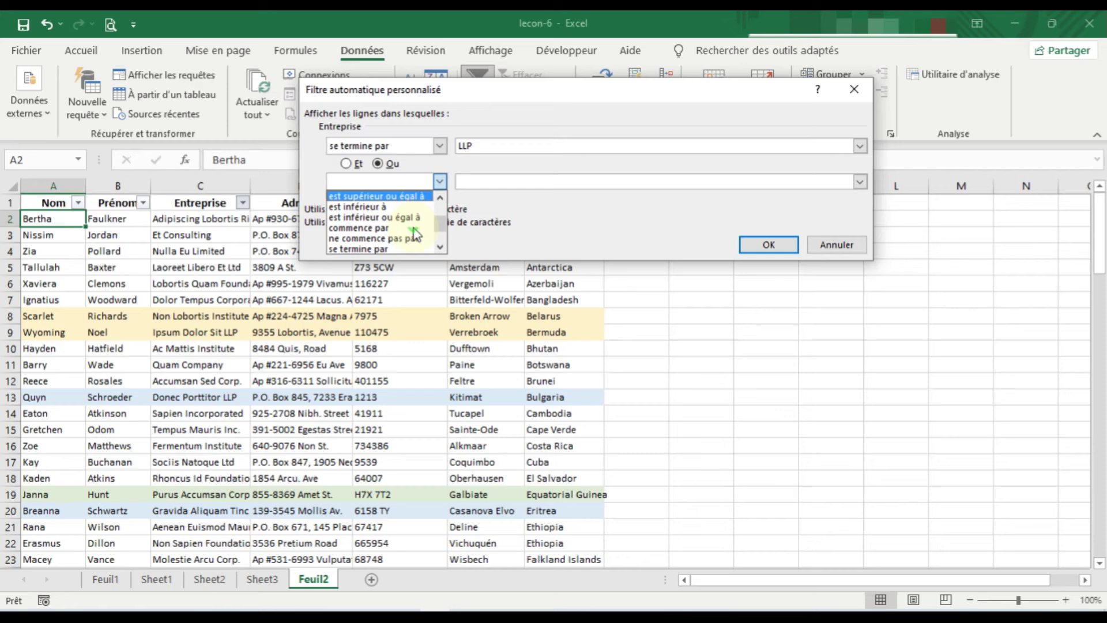
{"action": "scroll", "coordinate": [398, 231], "scroll_direction": "down", "scroll_amount": 1}
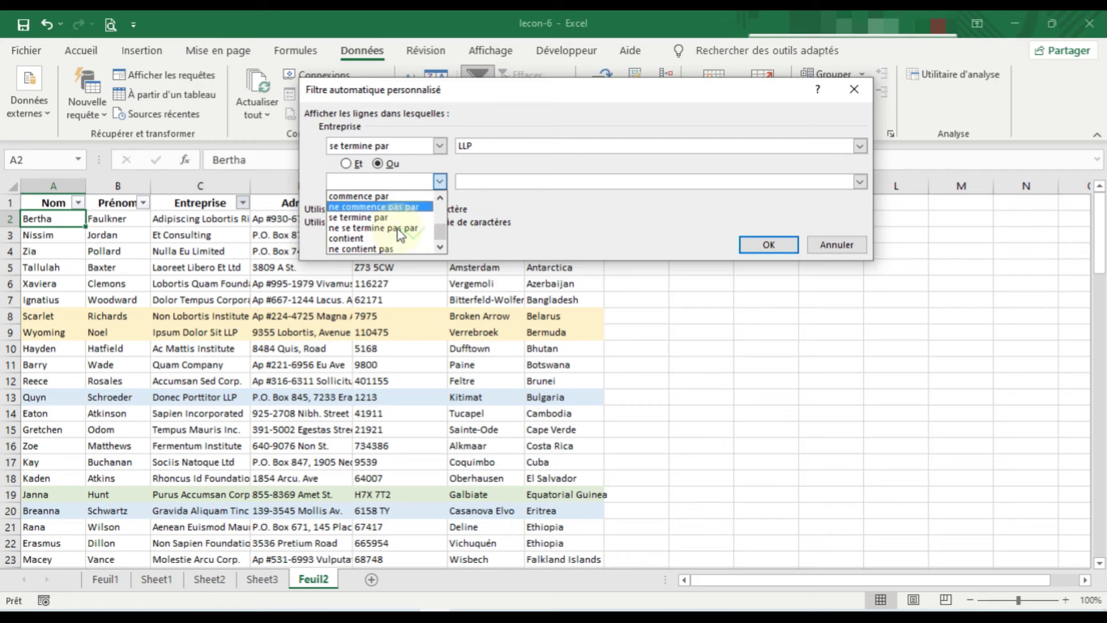
{"action": "left_click", "coordinate": [369, 220]}
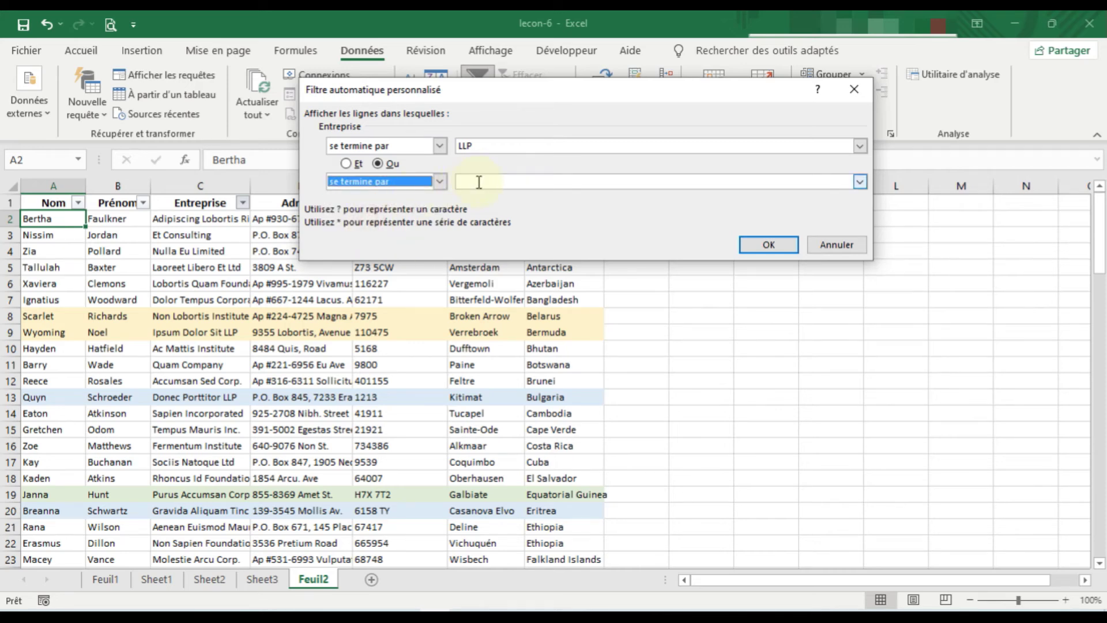
{"action": "left_click", "coordinate": [478, 181]}
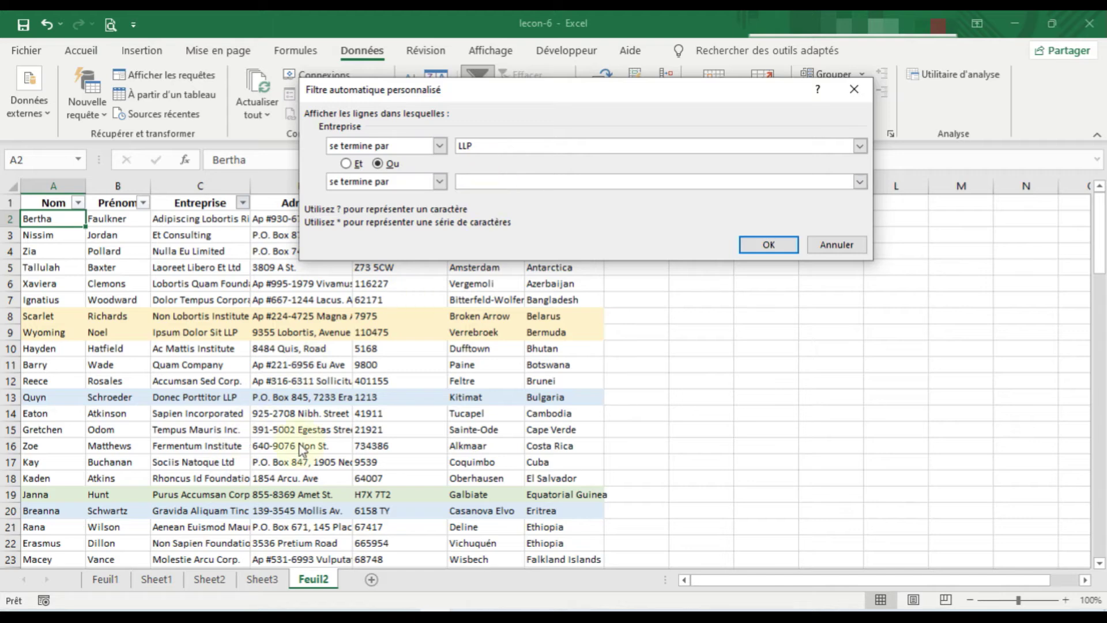
{"action": "type", "text": "Ltd"}
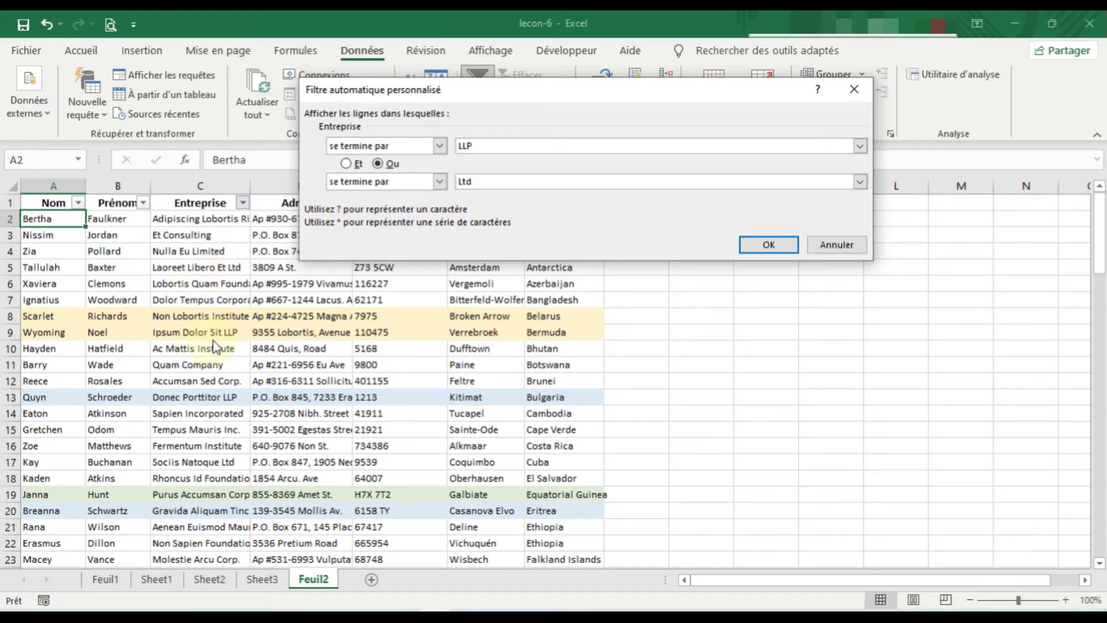
{"action": "left_click", "coordinate": [476, 148]}
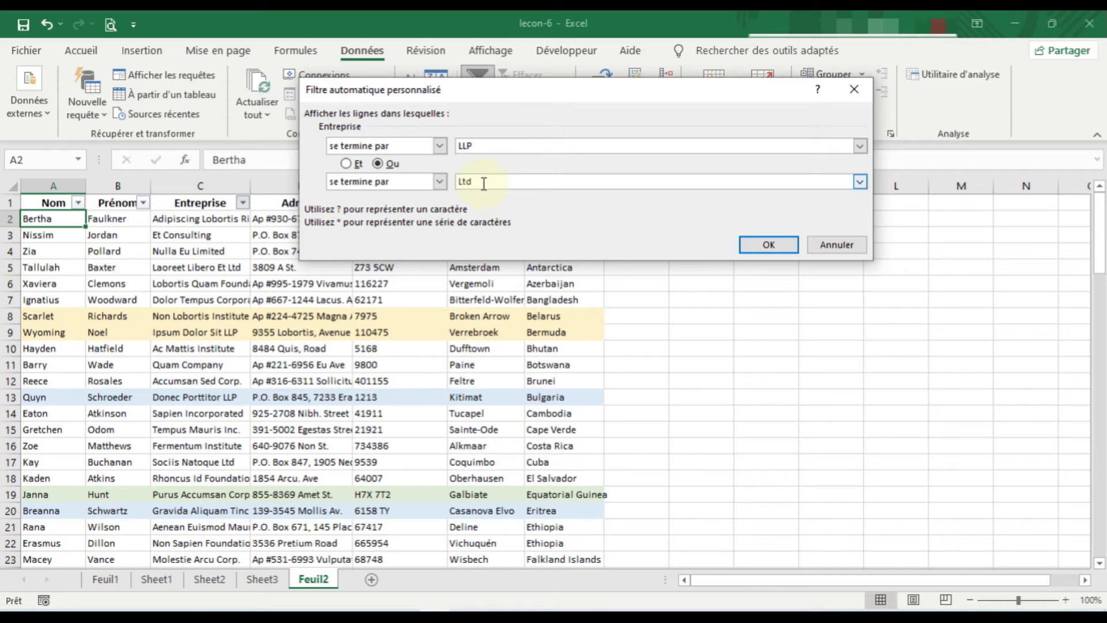
{"action": "left_click", "coordinate": [780, 250]}
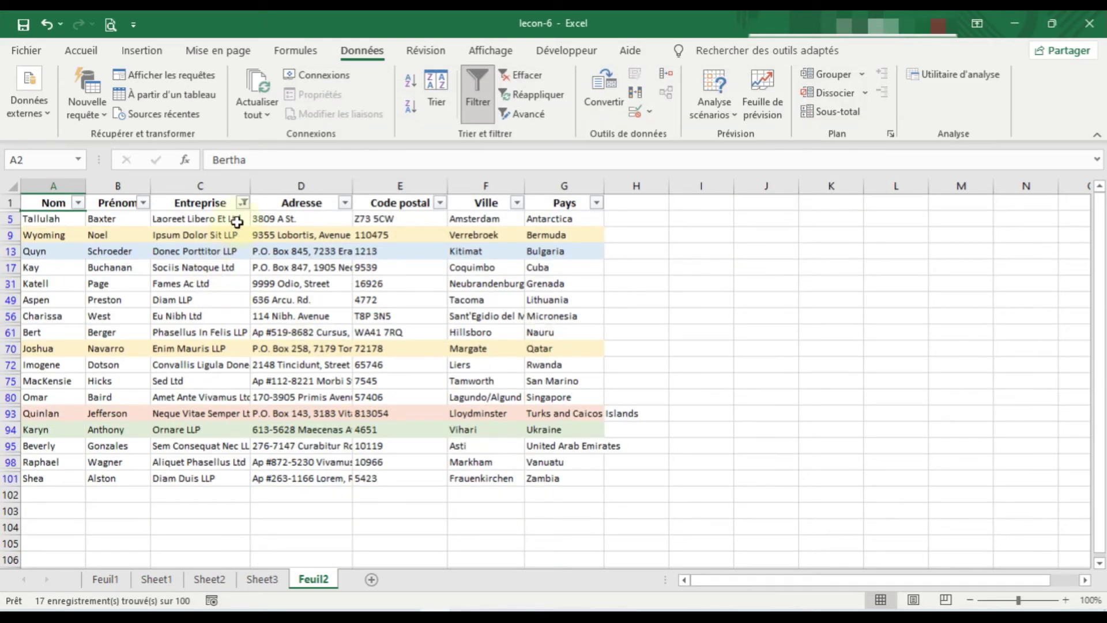
Widen the Entreprise column to fit the filtered company names, and clear the filter
{"action": "left_click_drag", "start_coordinate": [250, 187], "coordinate": [306, 186]}
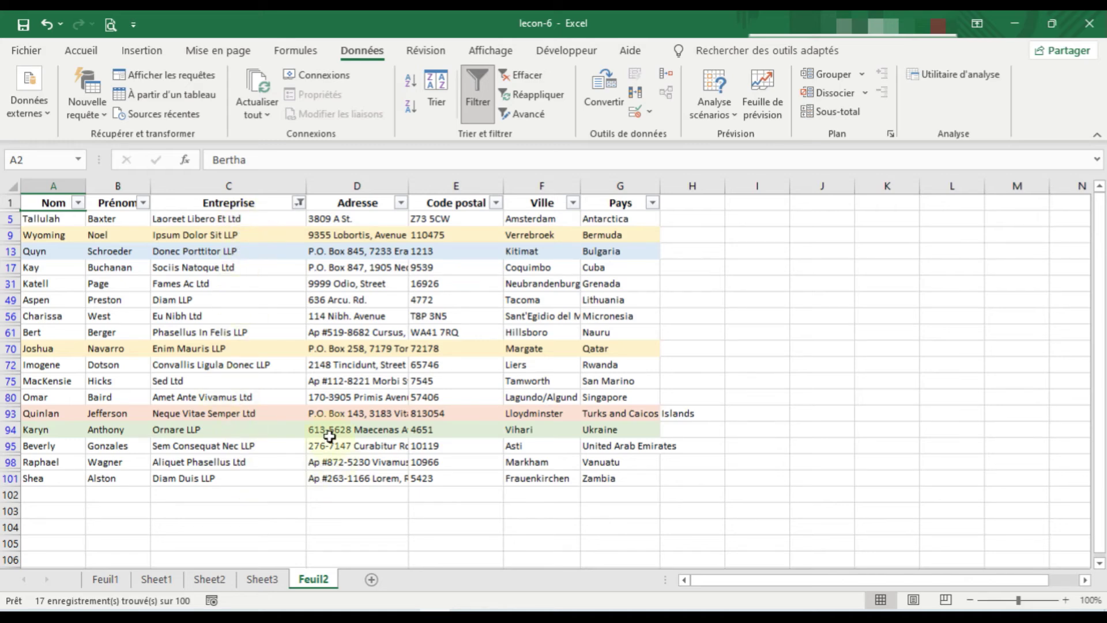
{"action": "scroll", "coordinate": [312, 349], "scroll_direction": "down", "scroll_amount": 1}
{"action": "scroll", "coordinate": [258, 381], "scroll_direction": "up", "scroll_amount": 1}
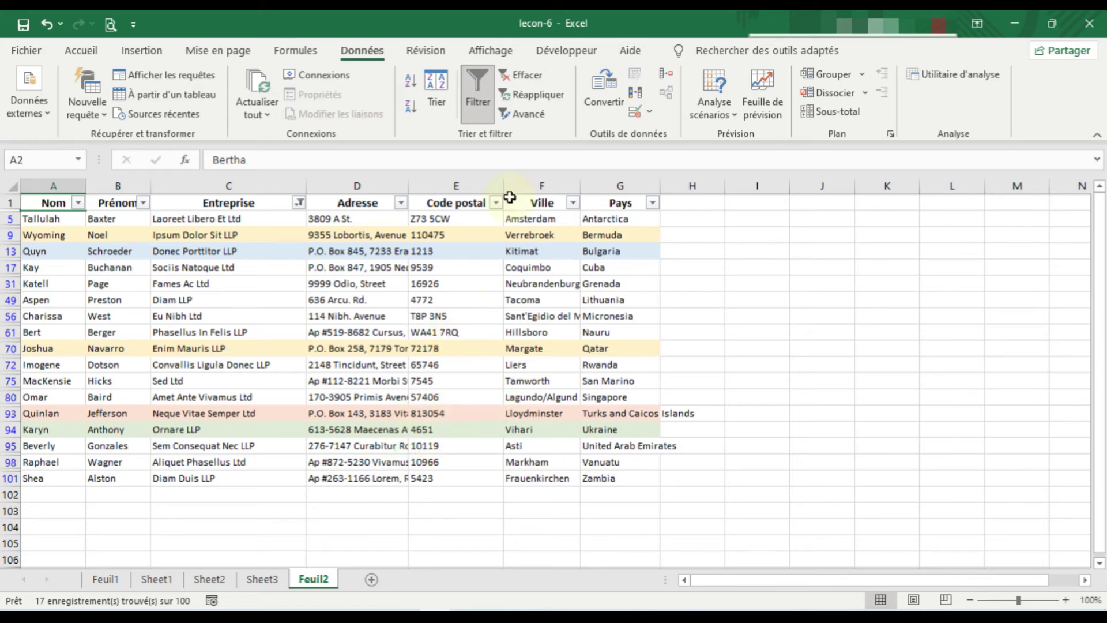
{"action": "left_click", "coordinate": [528, 77]}
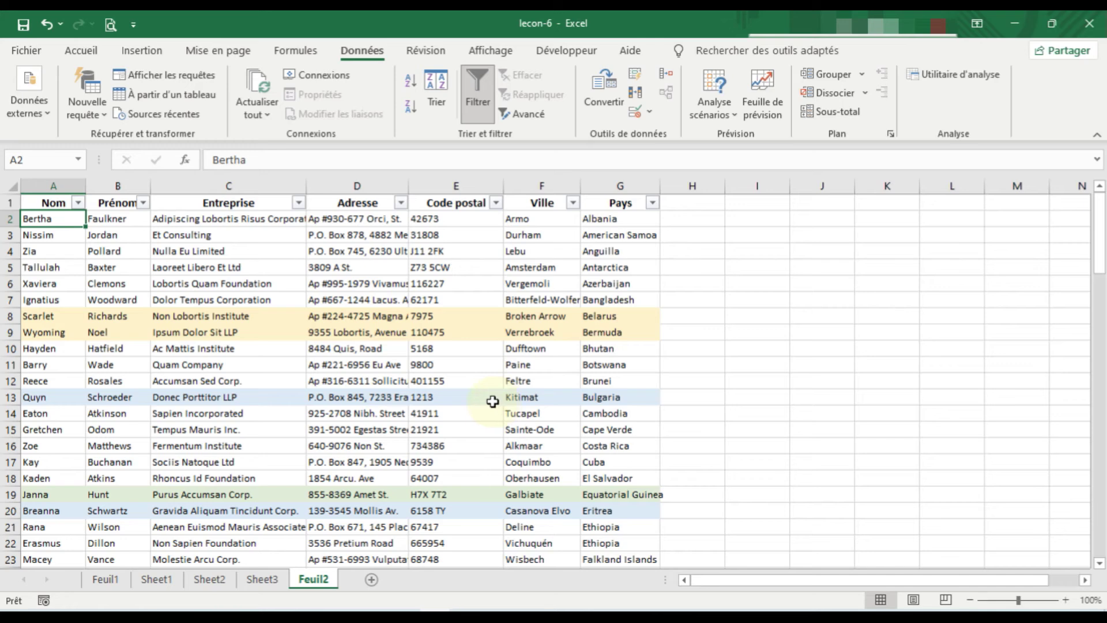
{"action": "left_click", "coordinate": [227, 345]}
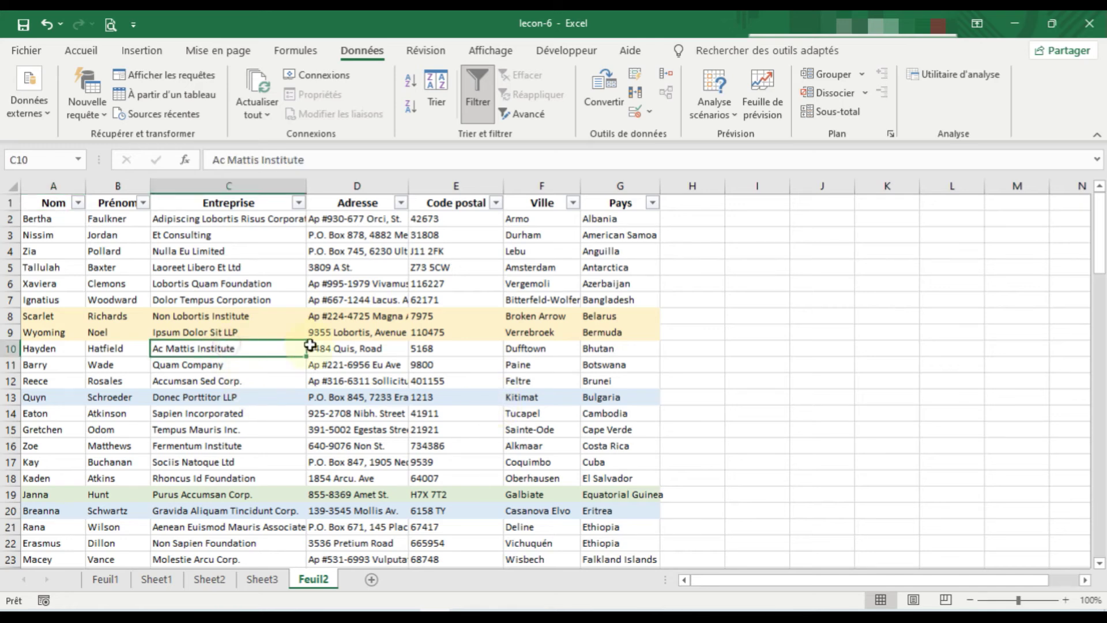
{"action": "key", "text": "ctrl+a"}
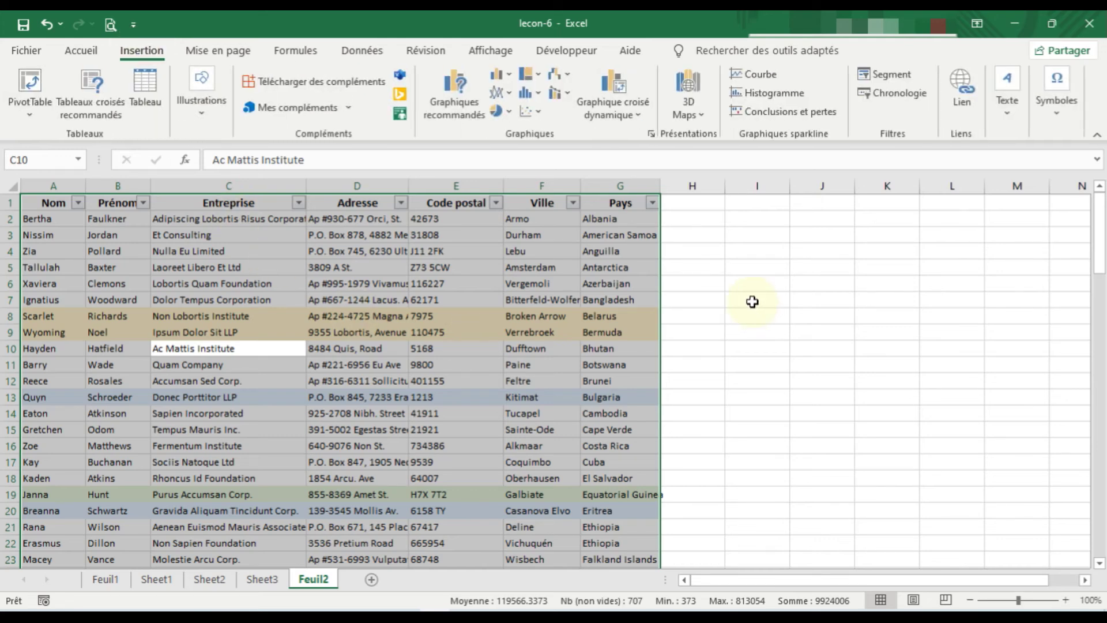
{"action": "left_click", "coordinate": [690, 241]}
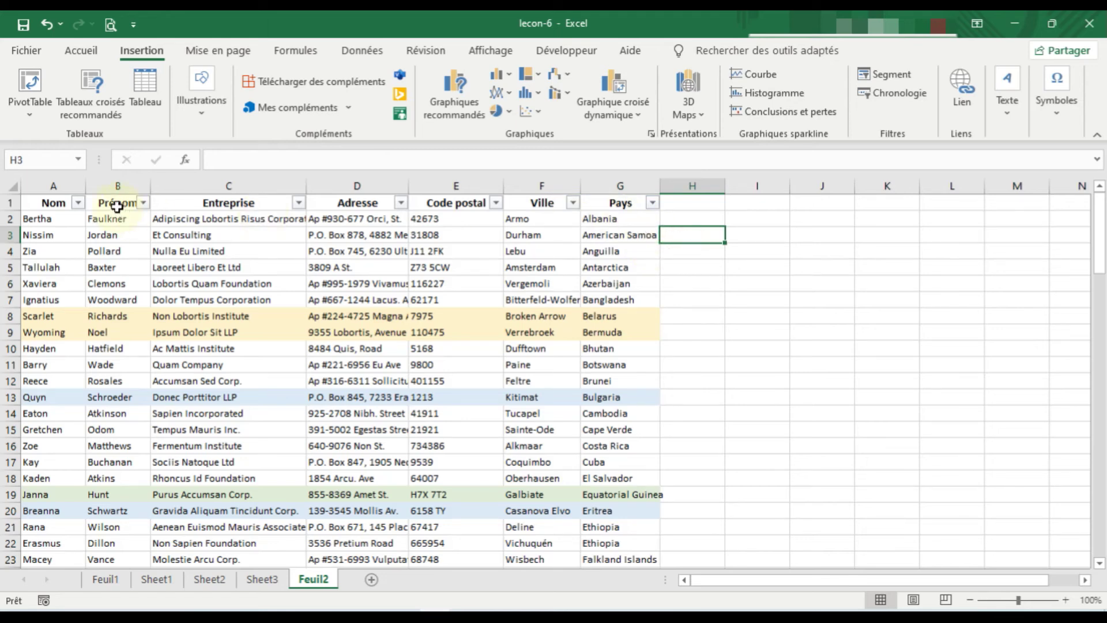
Select the whole contact data range and remove the automatic filter from its headers
{"action": "left_click", "coordinate": [214, 239]}
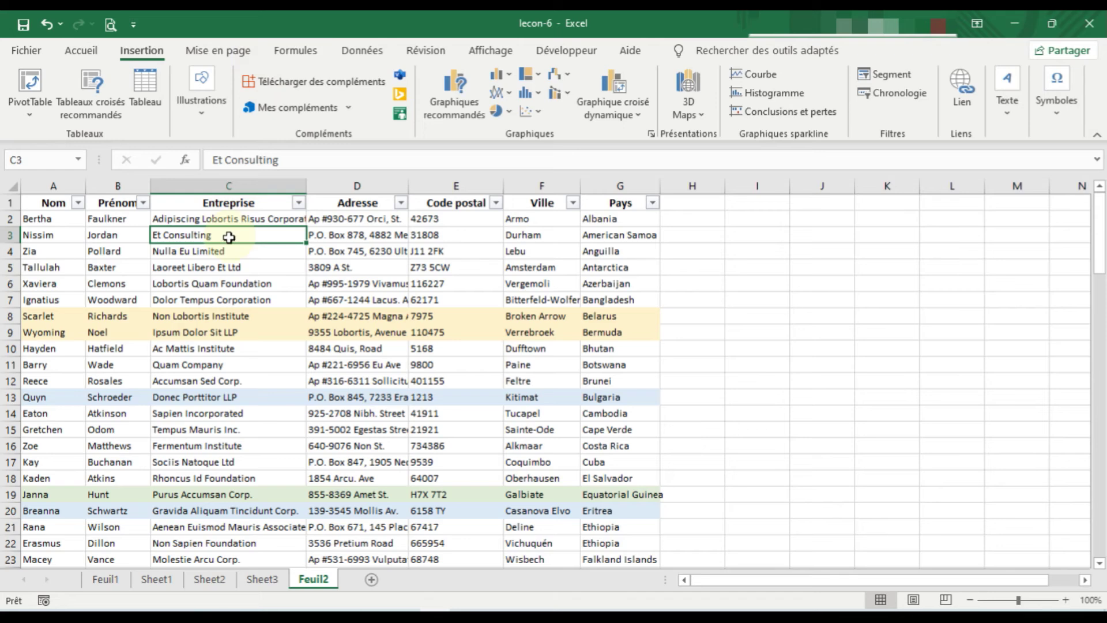
{"action": "key", "text": "ctrl+a"}
{"action": "key", "text": "ctrl+a"}
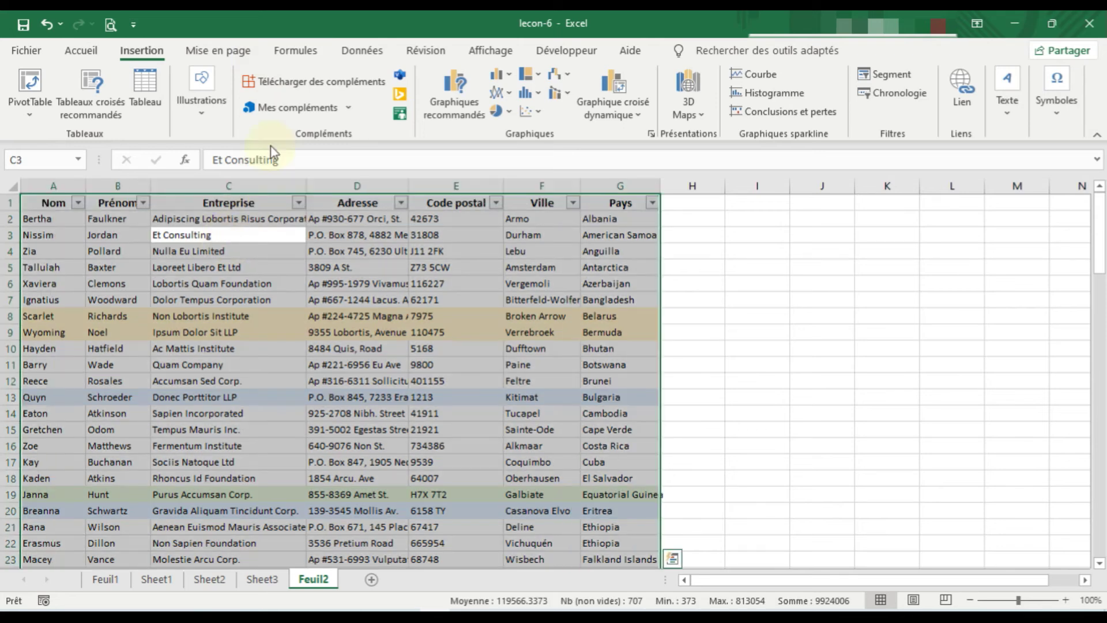
{"action": "left_click", "coordinate": [355, 52]}
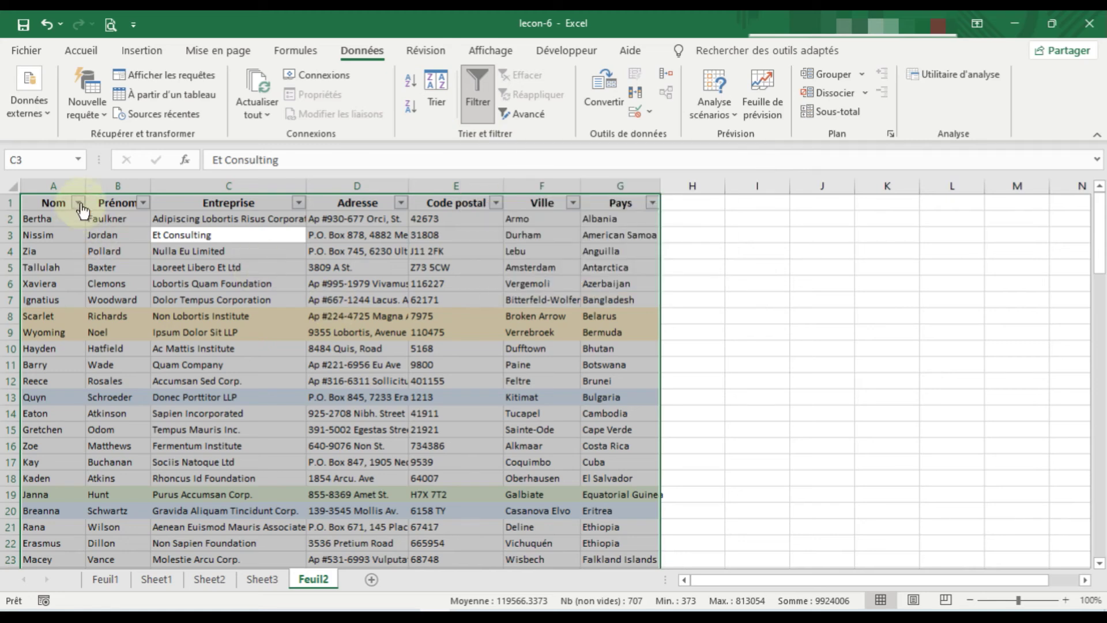
{"action": "left_click", "coordinate": [487, 107]}
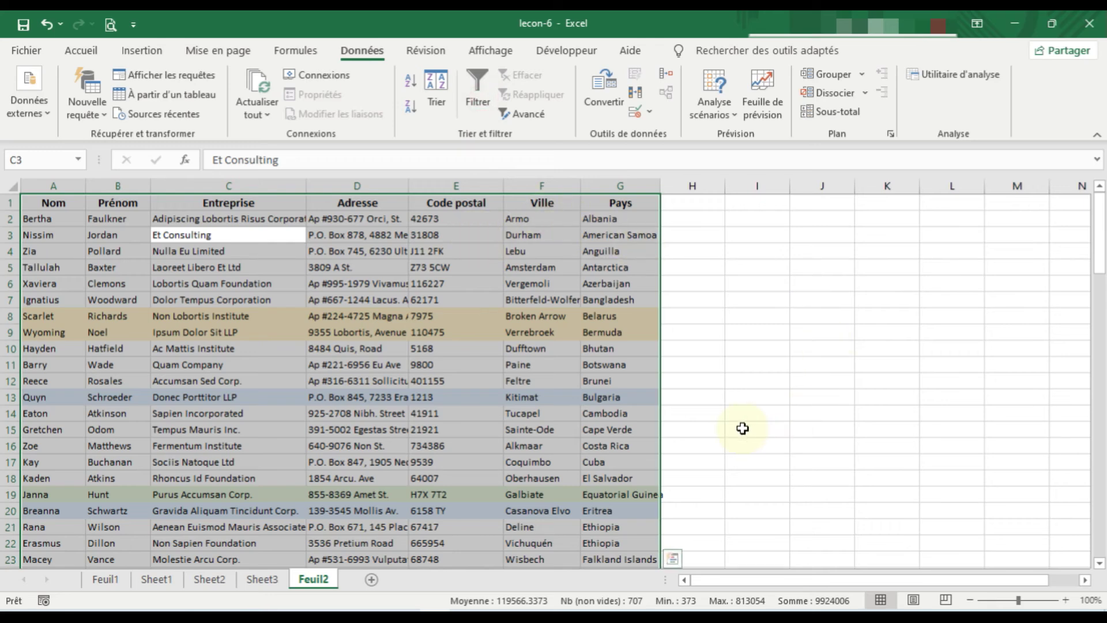
Convert the selected range A1:G101 into an Excel table with headers
{"action": "left_click", "coordinate": [144, 50]}
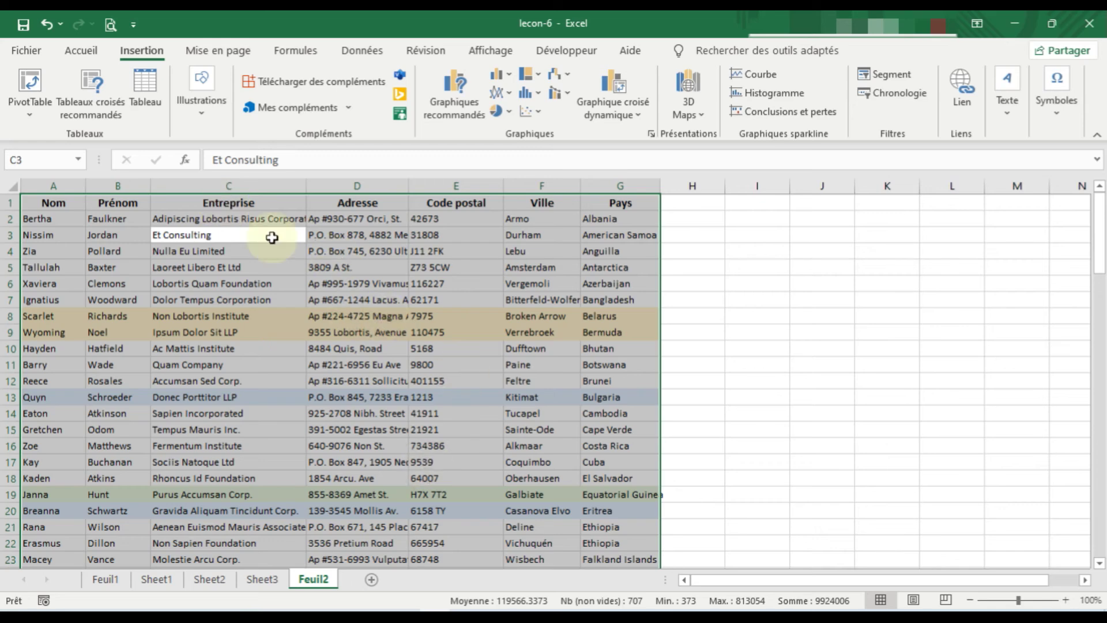
{"action": "left_click", "coordinate": [145, 92]}
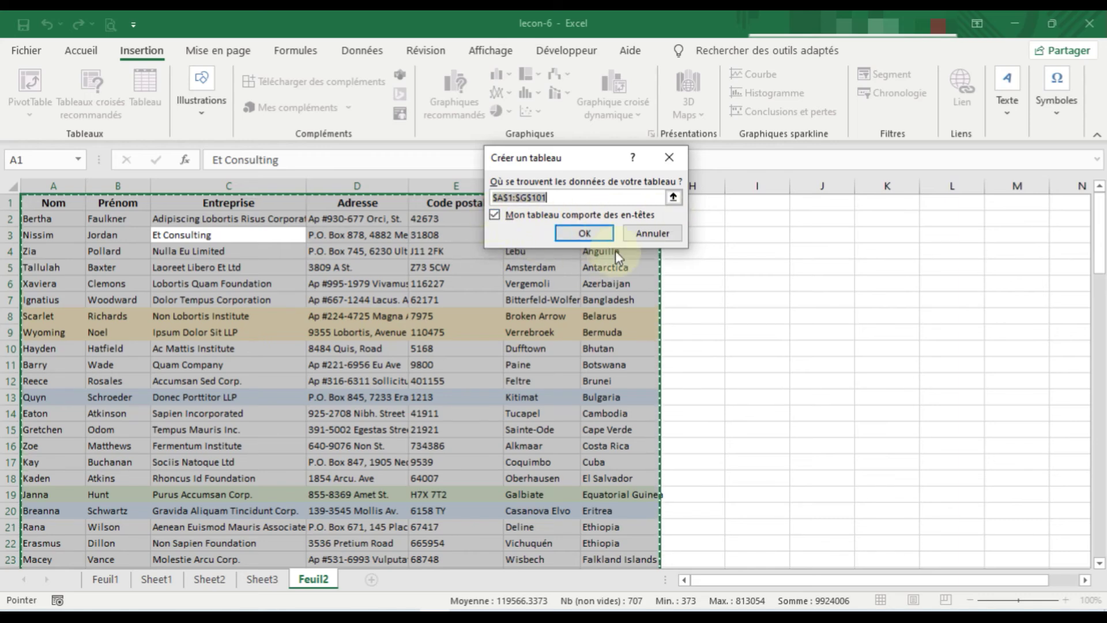
{"action": "left_click", "coordinate": [597, 236]}
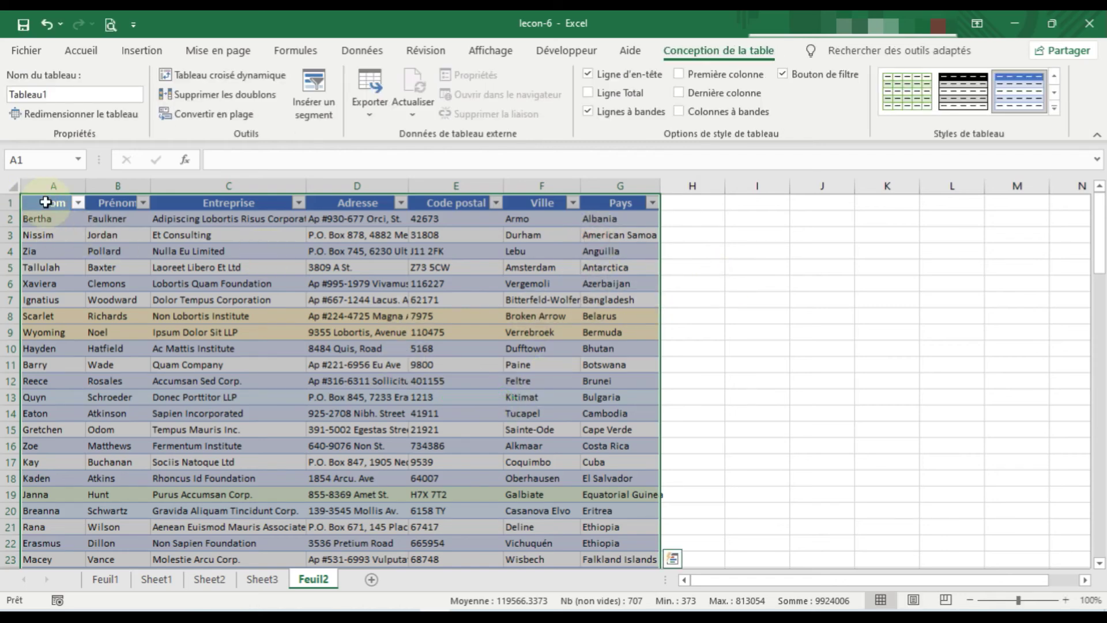
Examine the new table's headers further down the rows and the filter options of the Nom column, leaving the data unfiltered
{"action": "scroll", "coordinate": [427, 465], "scroll_direction": "down", "scroll_amount": 3}
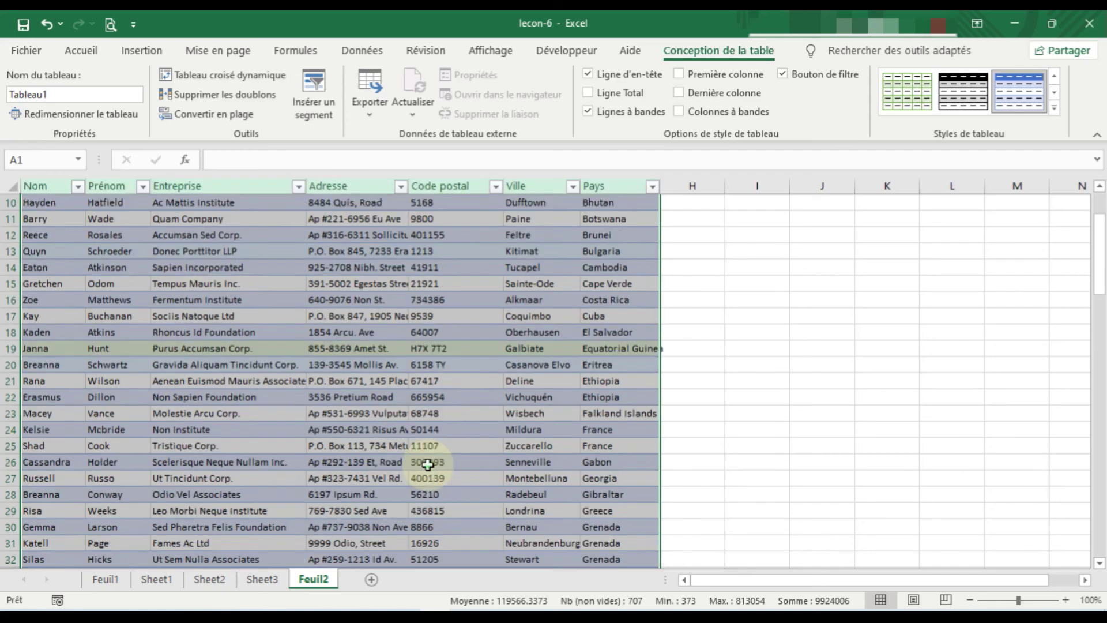
{"action": "scroll", "coordinate": [427, 464], "scroll_direction": "up", "scroll_amount": 3}
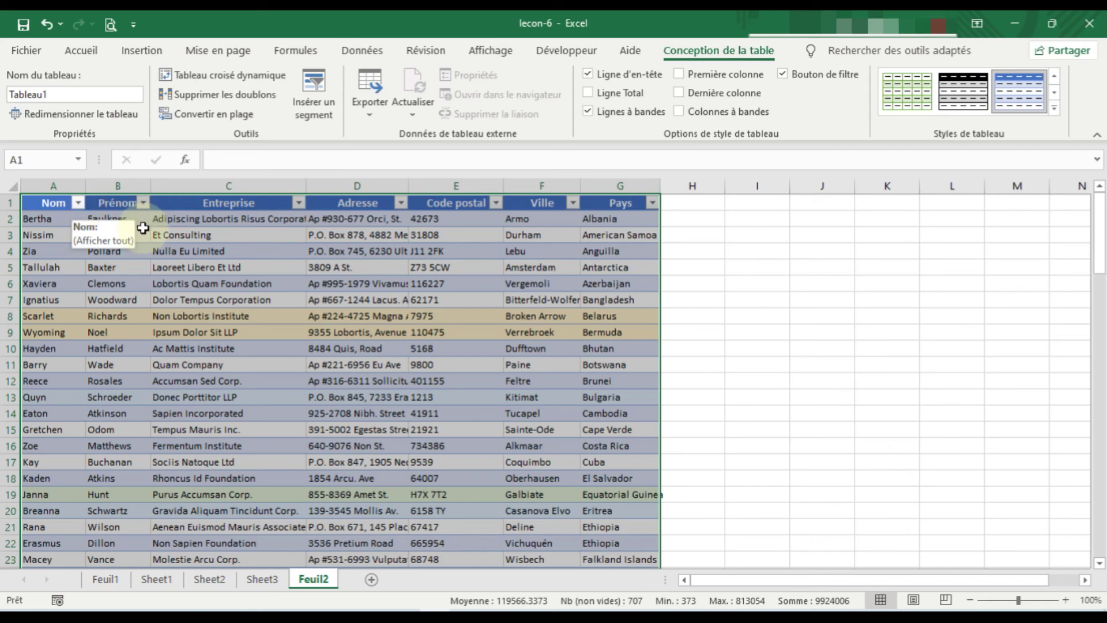
{"action": "left_click", "coordinate": [78, 203]}
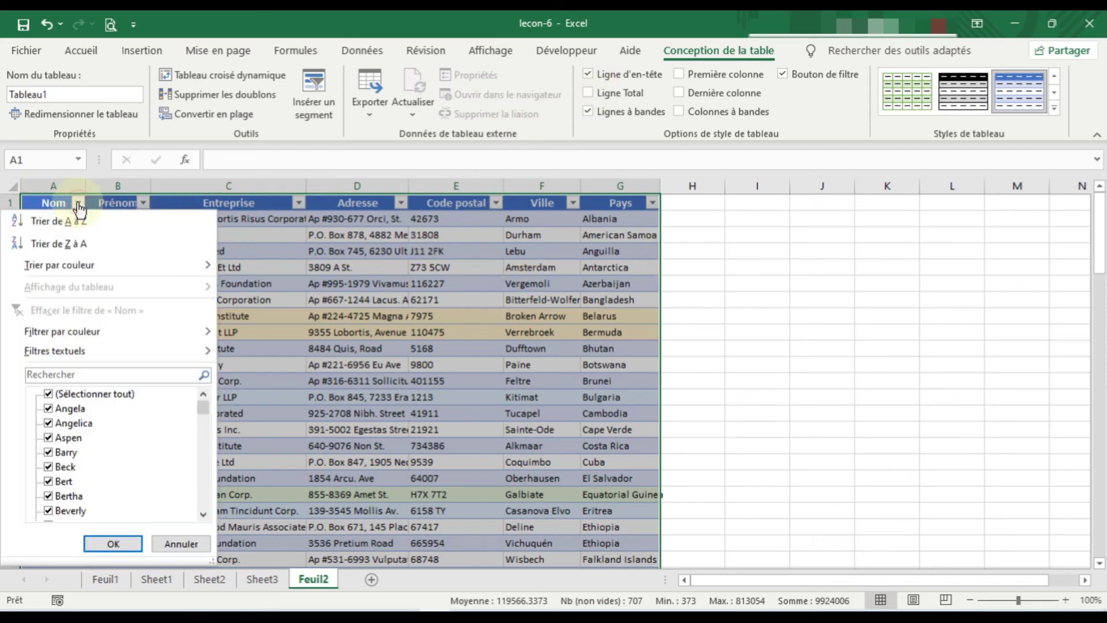
{"action": "scroll", "coordinate": [65, 438], "scroll_direction": "down", "scroll_amount": 3}
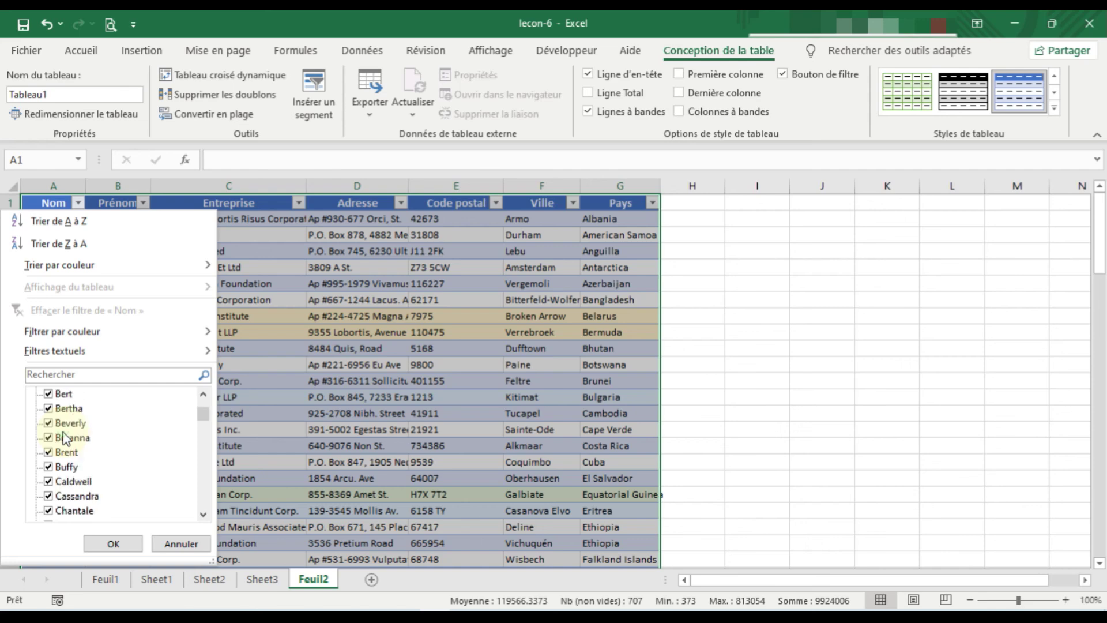
{"action": "scroll", "coordinate": [65, 438], "scroll_direction": "up", "scroll_amount": 5}
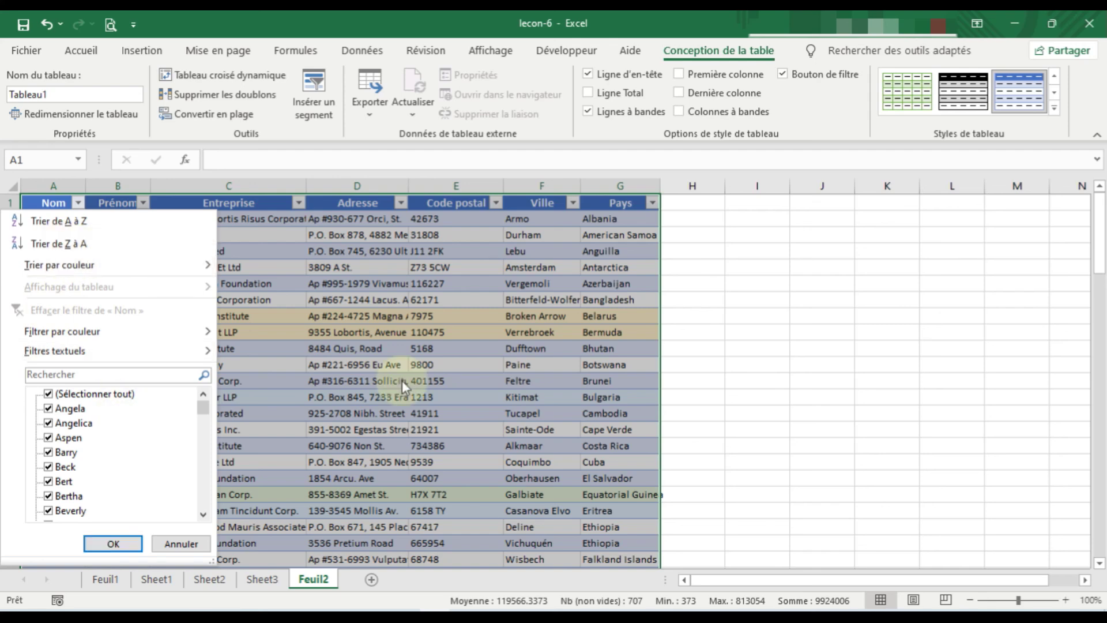
{"action": "scroll", "coordinate": [418, 372], "scroll_direction": "down", "scroll_amount": 4}
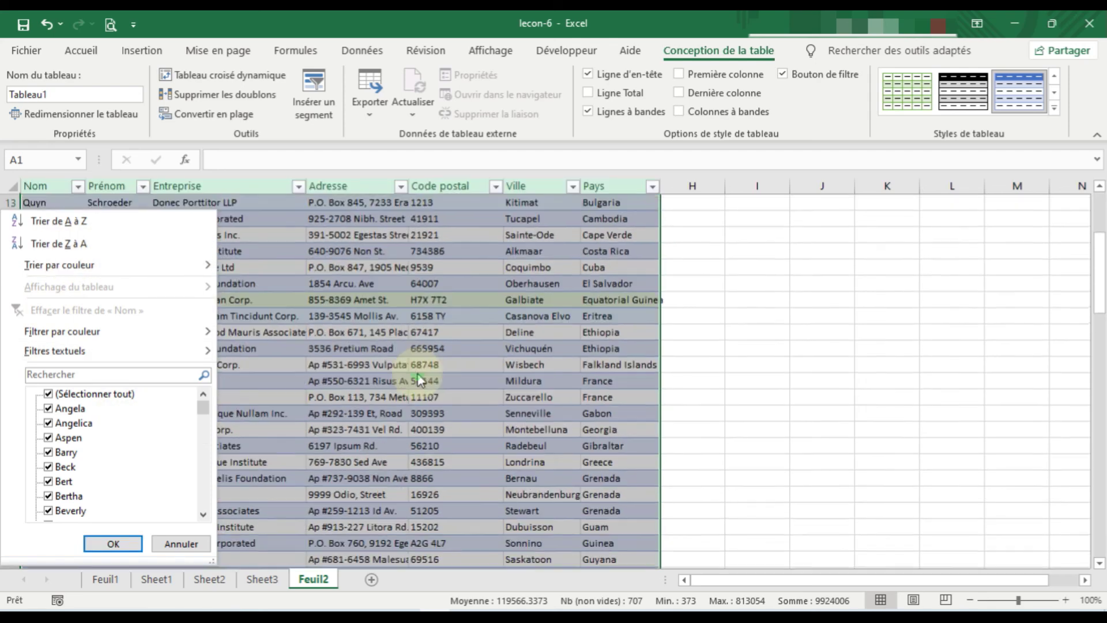
{"action": "scroll", "coordinate": [418, 373], "scroll_direction": "up", "scroll_amount": 4}
{"action": "left_click", "coordinate": [156, 550]}
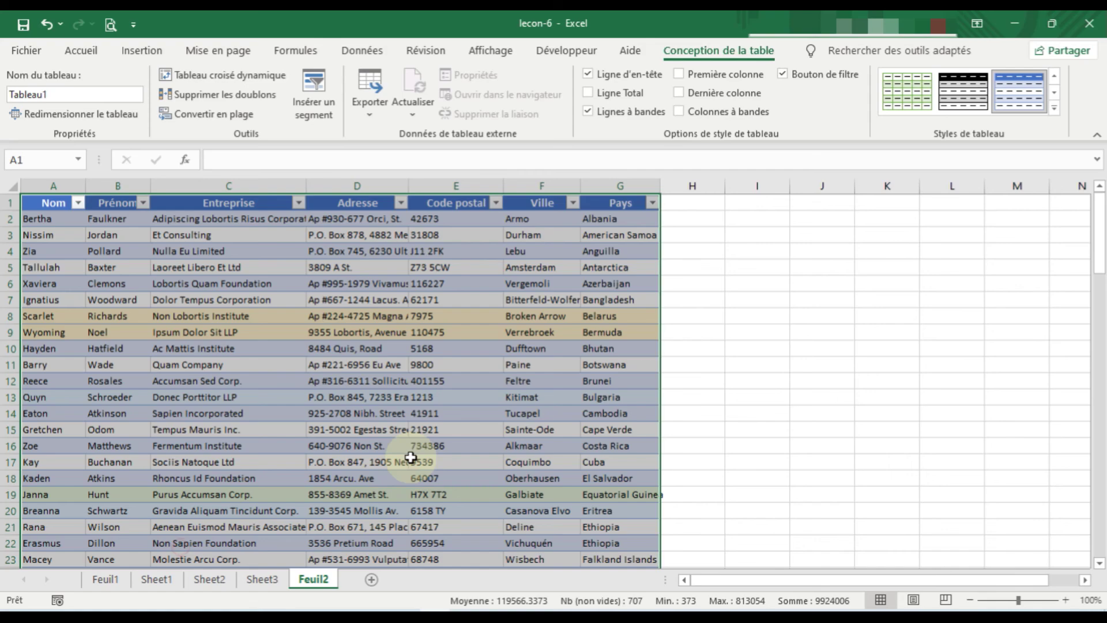
{"action": "scroll", "coordinate": [408, 452], "scroll_direction": "down", "scroll_amount": 4}
{"action": "scroll", "coordinate": [409, 456], "scroll_direction": "up", "scroll_amount": 1}
{"action": "scroll", "coordinate": [411, 457], "scroll_direction": "up", "scroll_amount": 4}
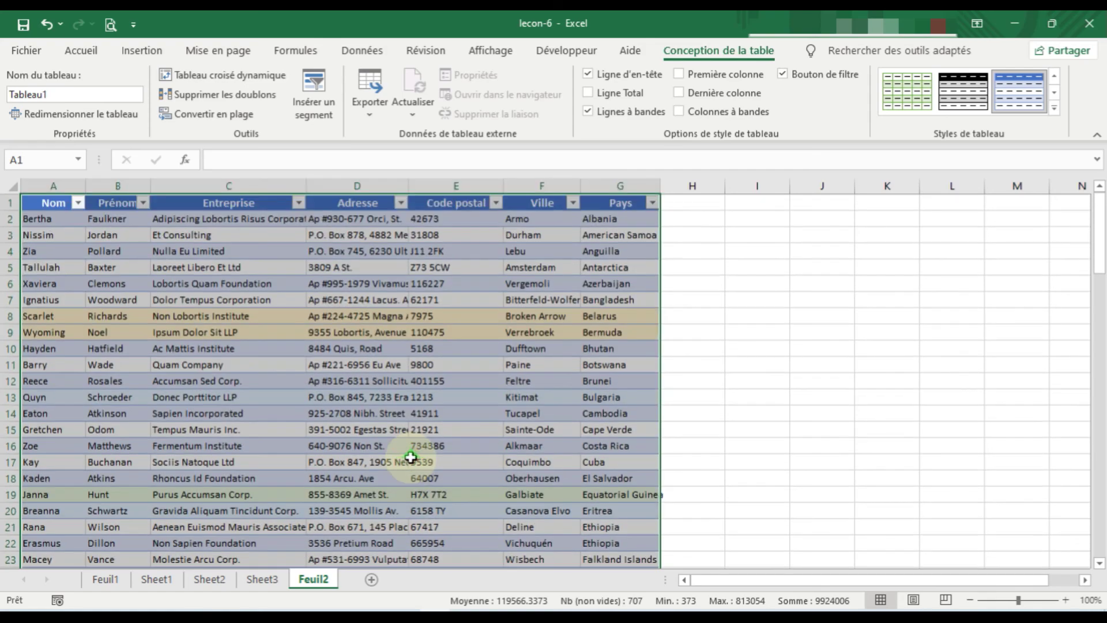